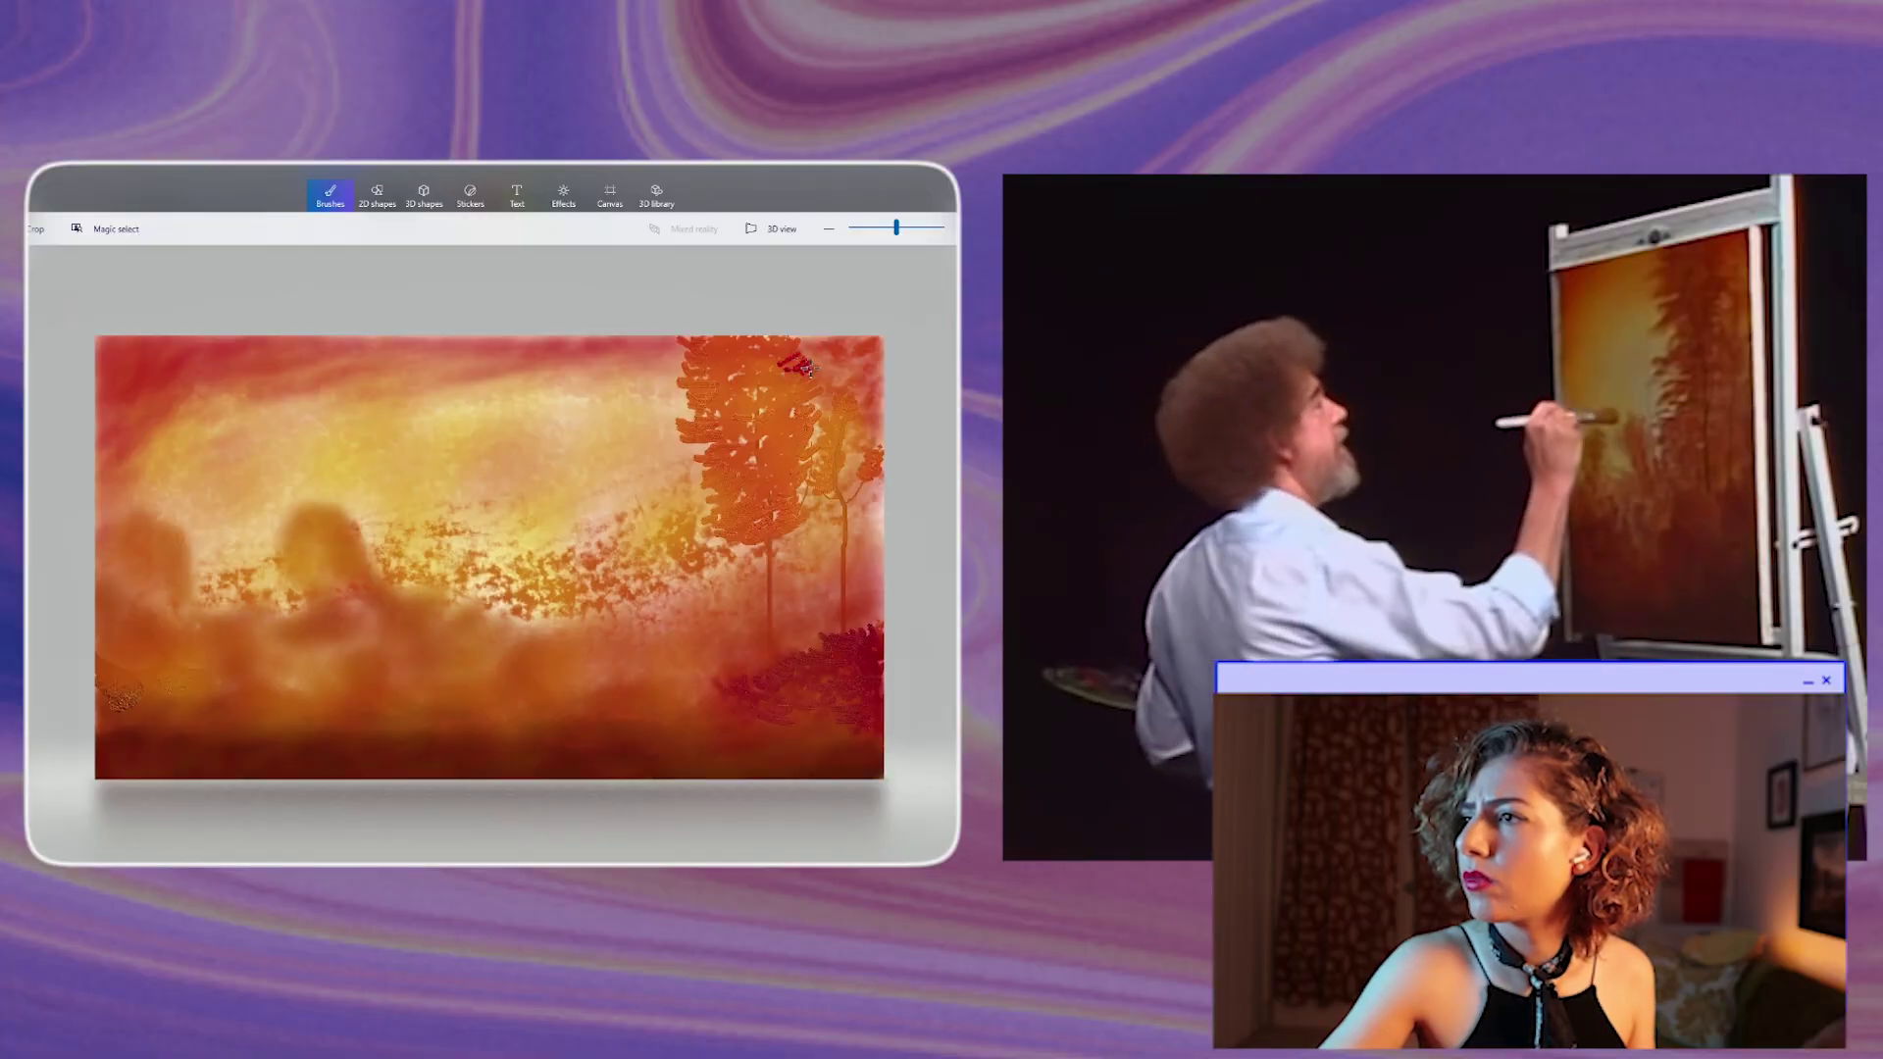
- Layer curved crimson brush strokes over the orange crown of the tall tree near the painting's upper right
{"action": "left_click_drag", "start_coordinate": [808, 363], "coordinate": [810, 395]}
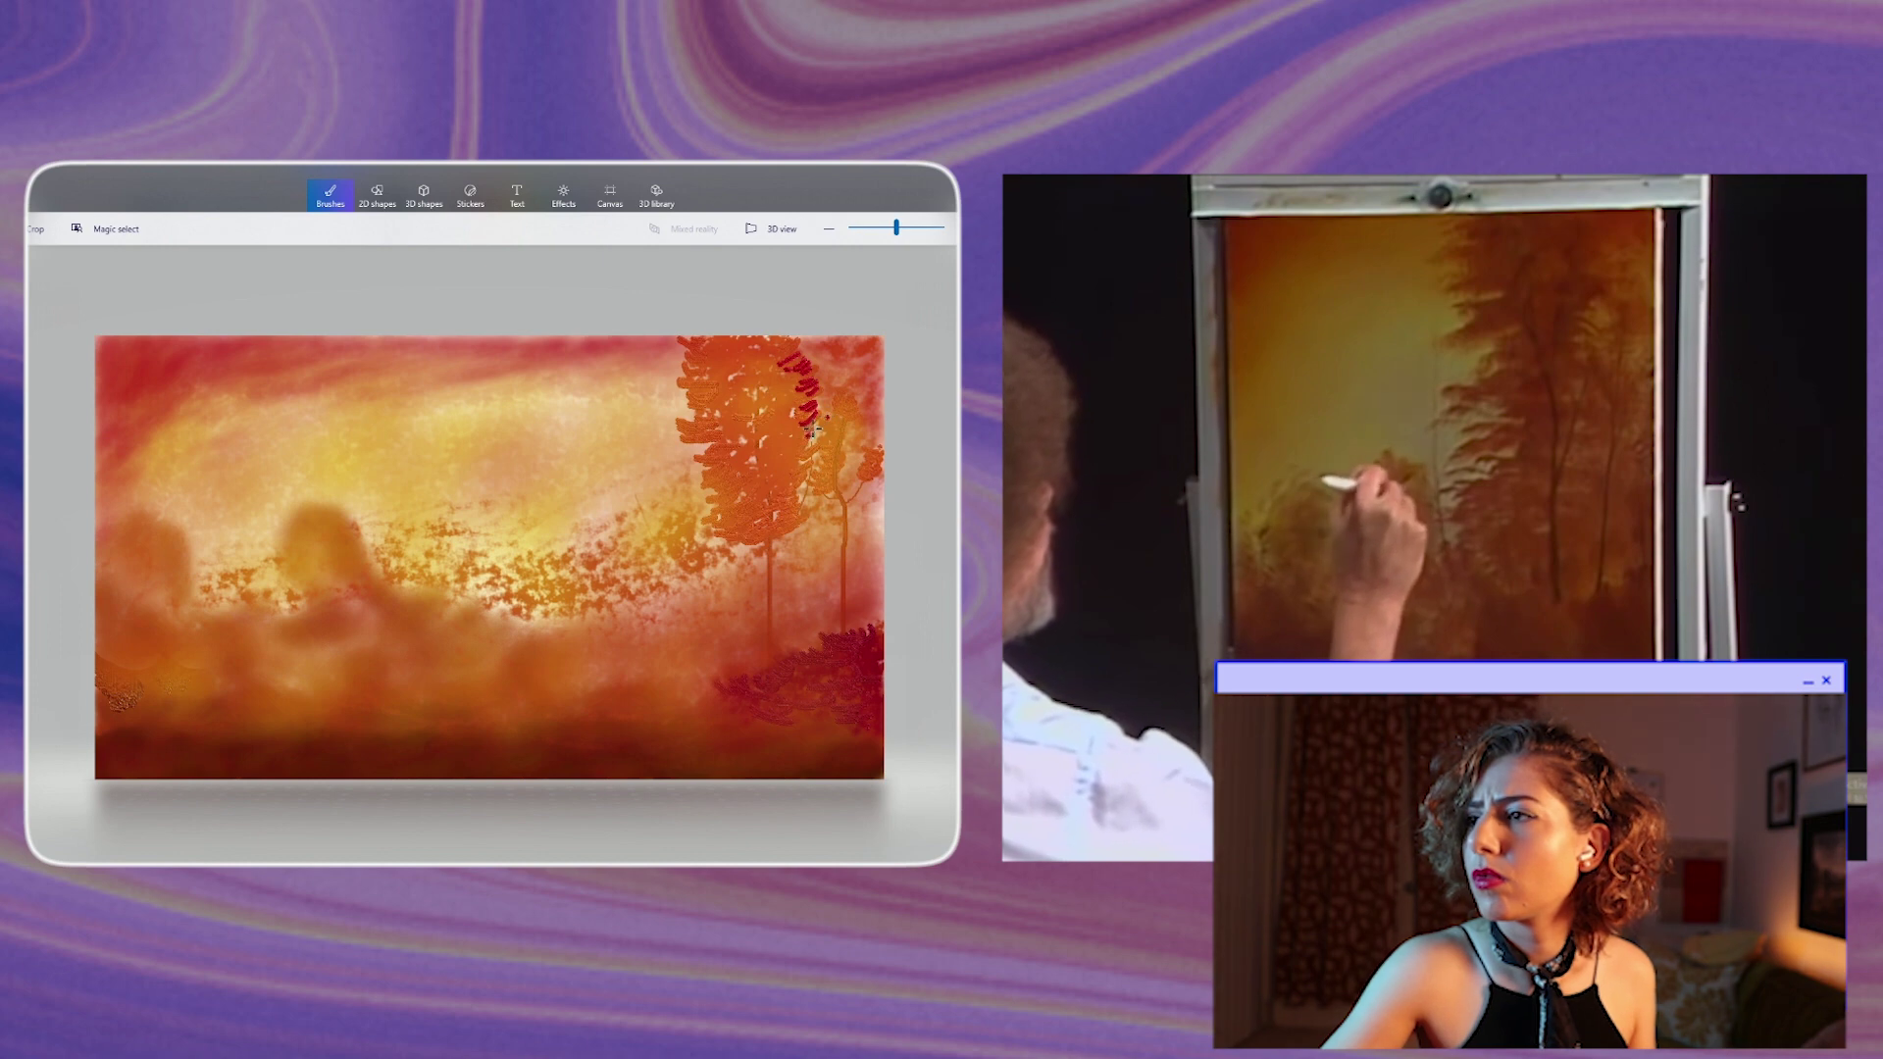
{"action": "left_click_drag", "start_coordinate": [792, 461], "coordinate": [800, 349]}
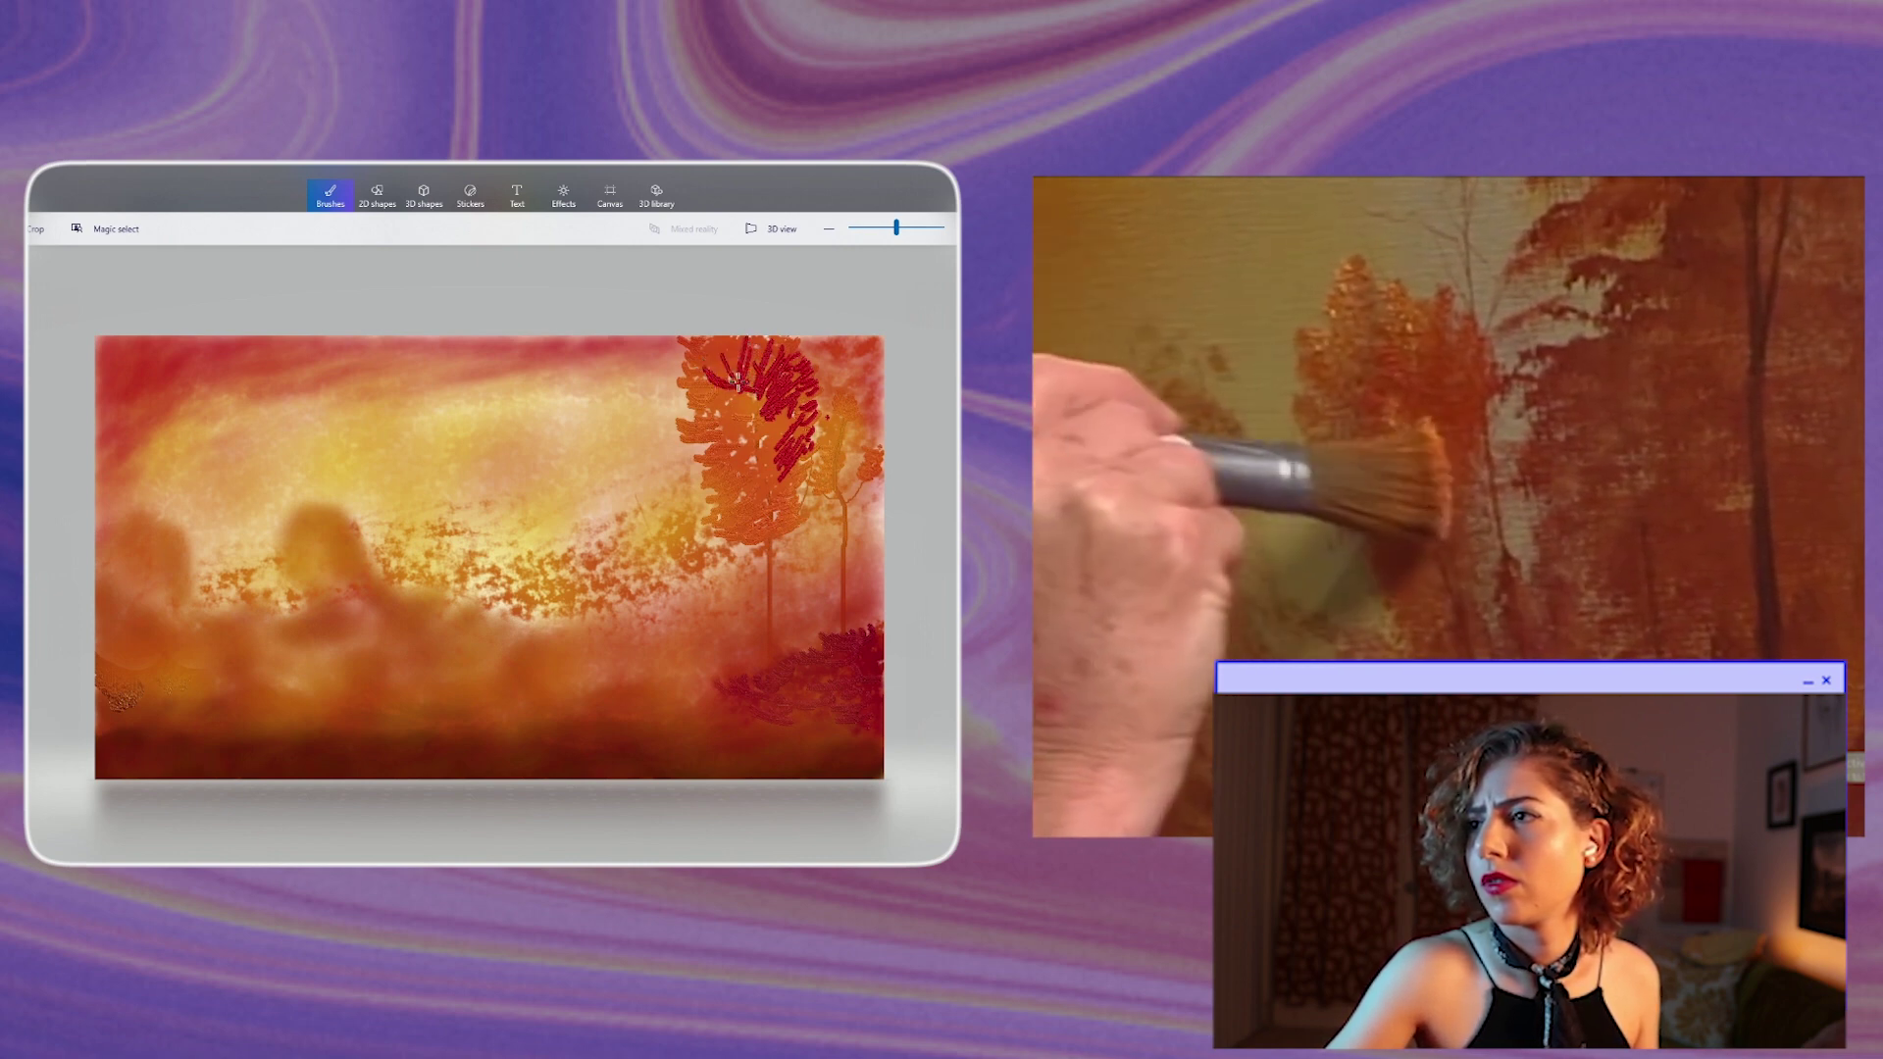
{"action": "mouse_move", "coordinate": [720, 432]}
{"action": "left_mouse_down"}
{"action": "mouse_move", "coordinate": [763, 445]}
{"action": "mouse_move", "coordinate": [799, 397]}
{"action": "mouse_move", "coordinate": [761, 442]}
{"action": "left_mouse_up"}
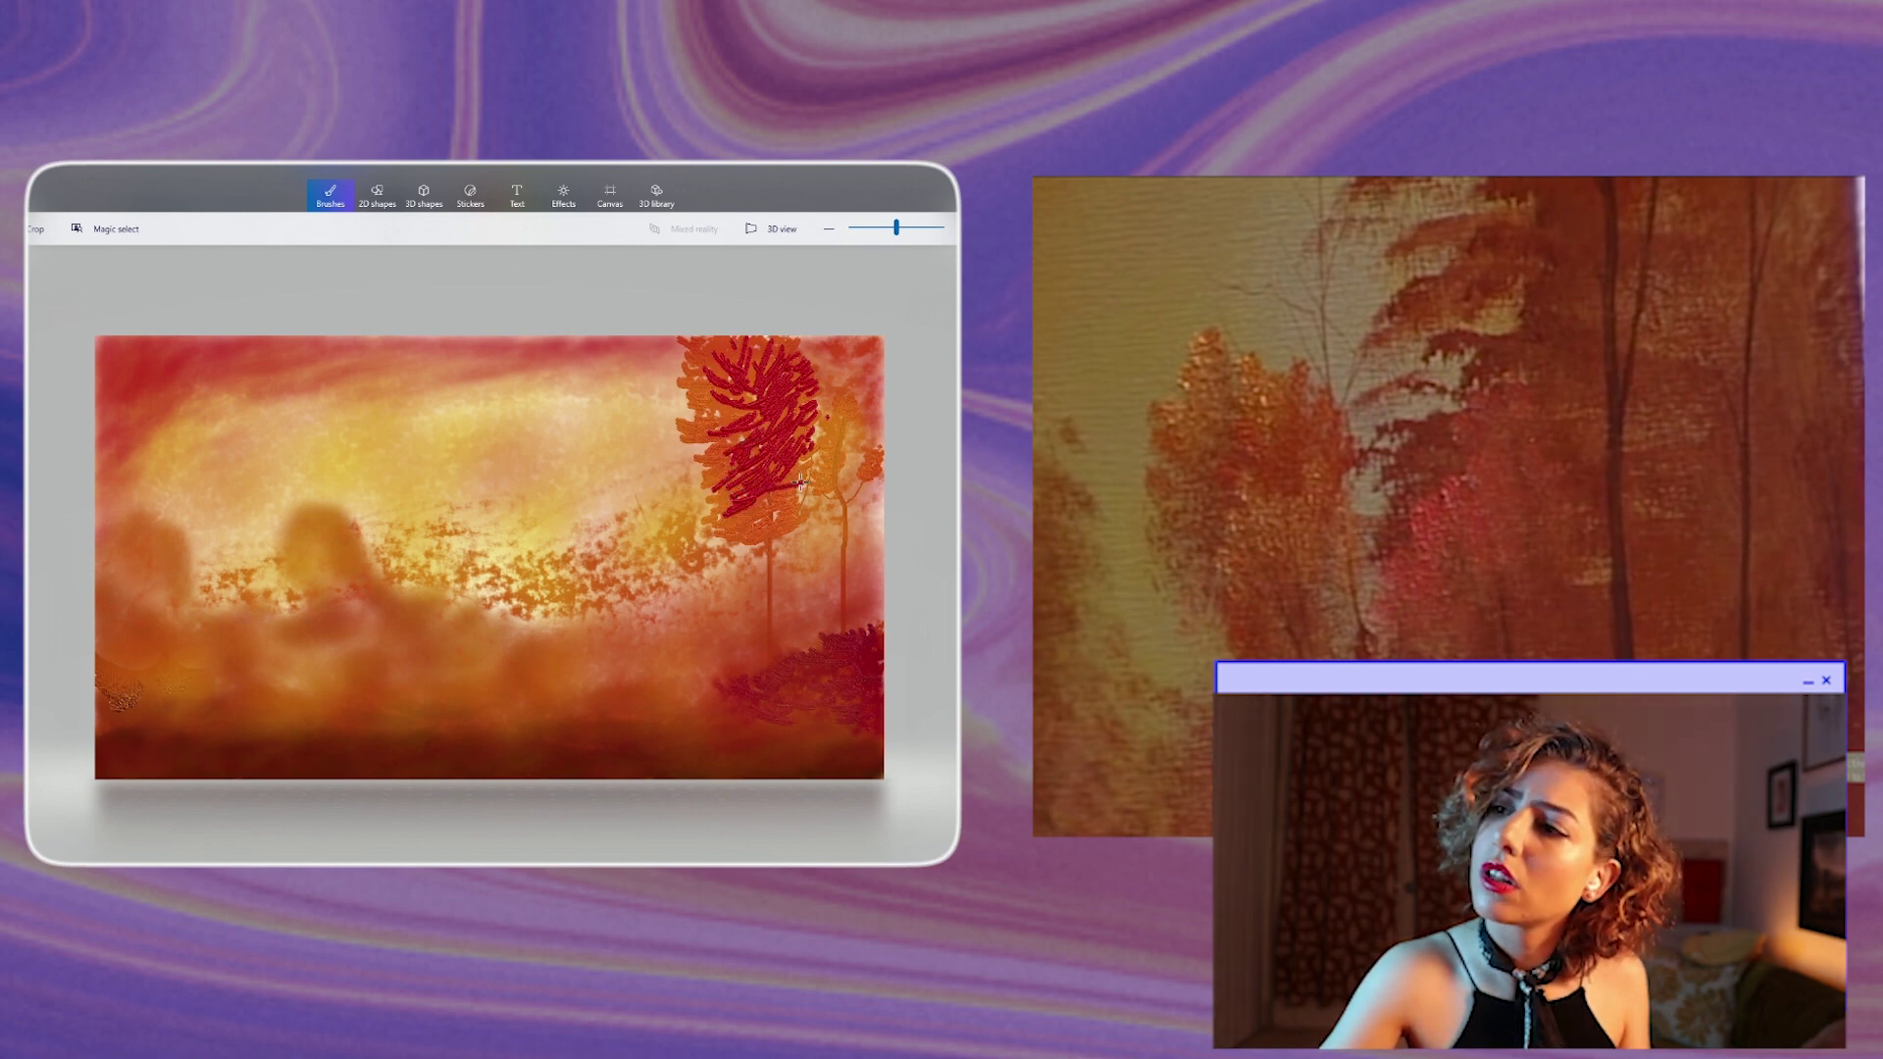
{"action": "left_click_drag", "start_coordinate": [755, 516], "coordinate": [782, 529]}
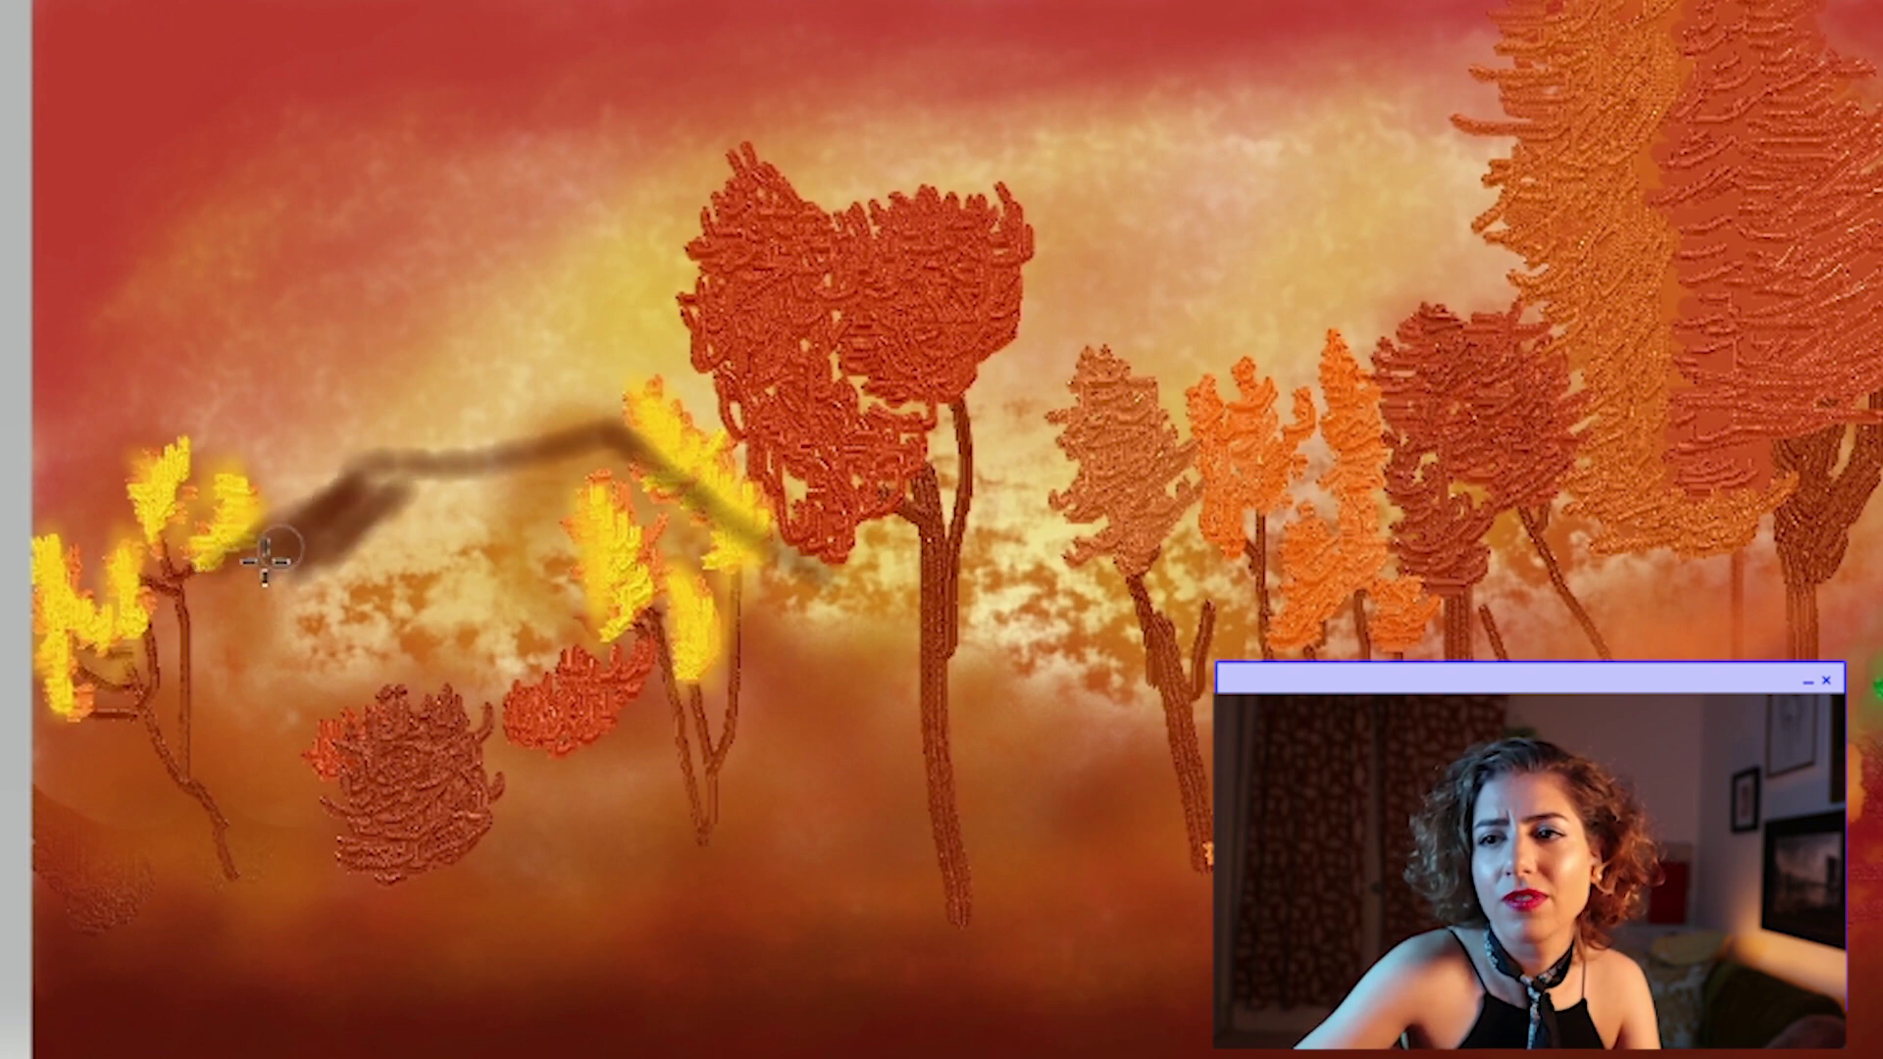
- Block in the barn's roof and front with dark brown watercolor strokes, and set the brush colour to hex 572306
{"action": "left_click_drag", "start_coordinate": [265, 561], "coordinate": [359, 580]}
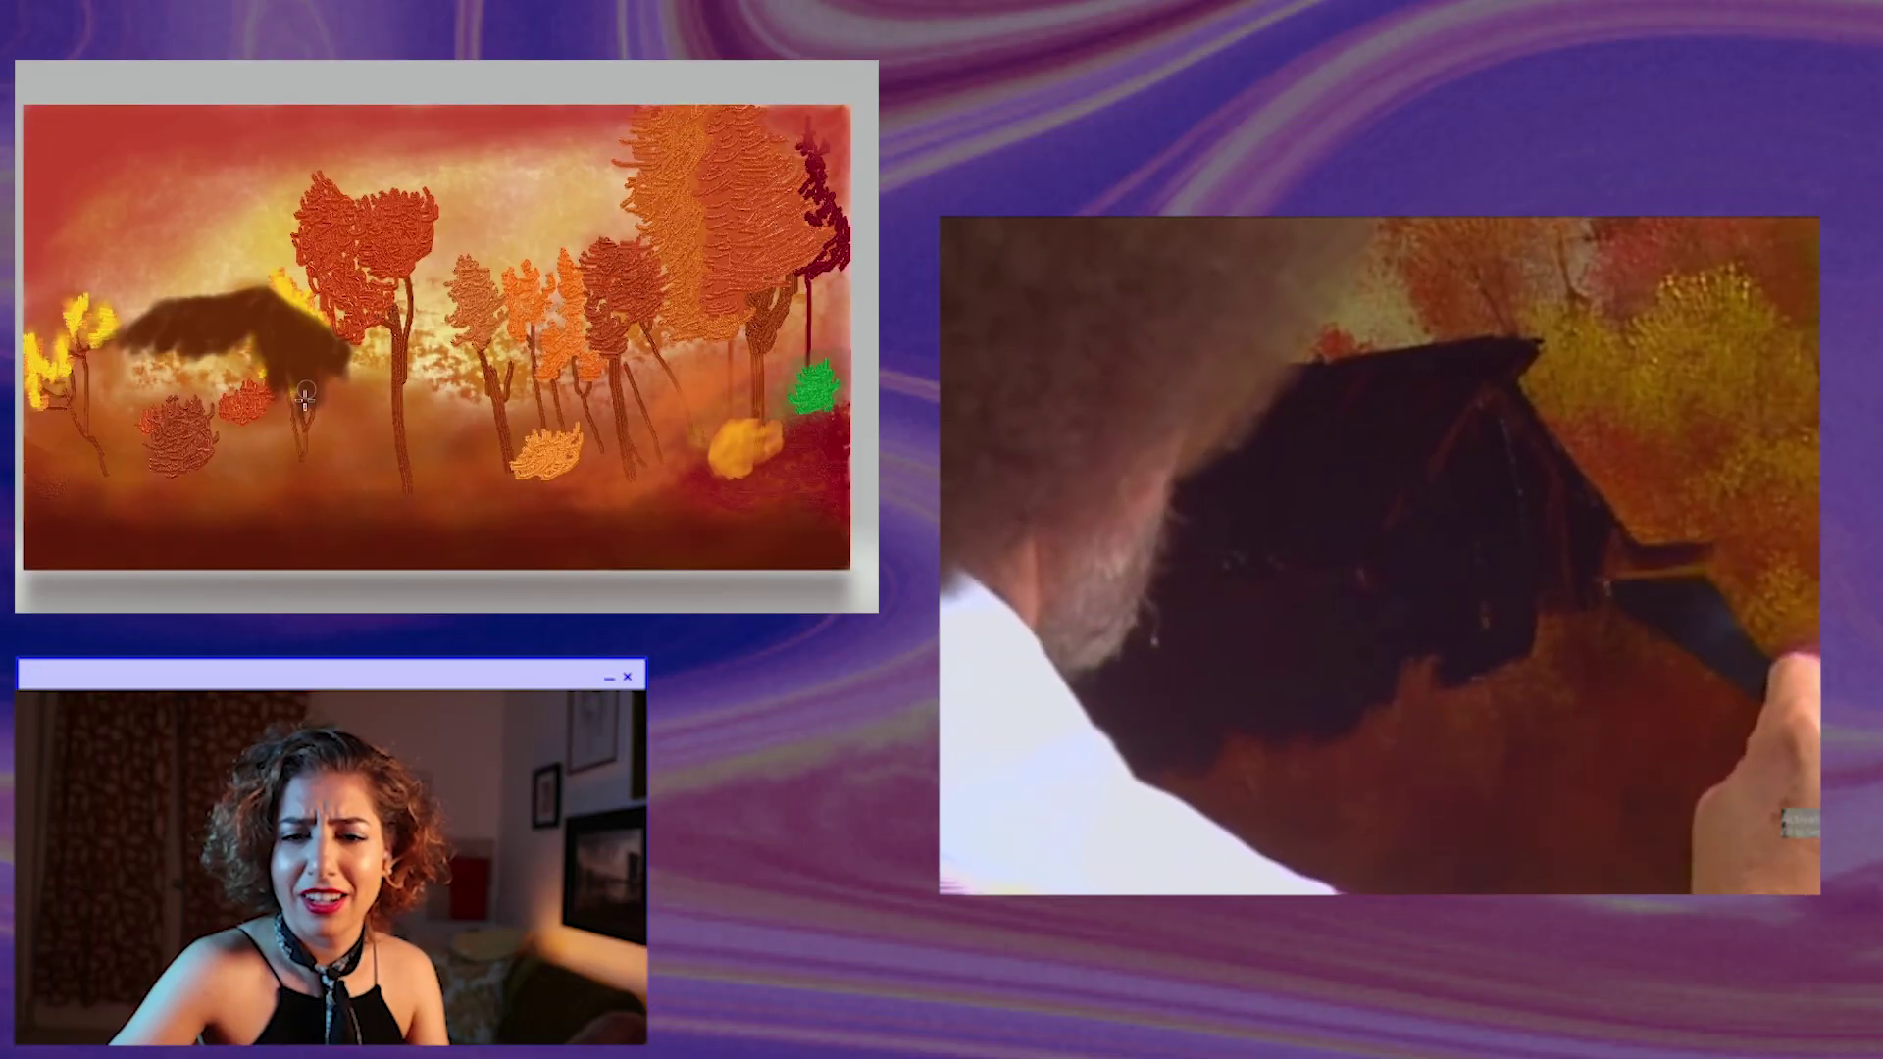
{"action": "left_click_drag", "start_coordinate": [305, 397], "coordinate": [257, 353]}
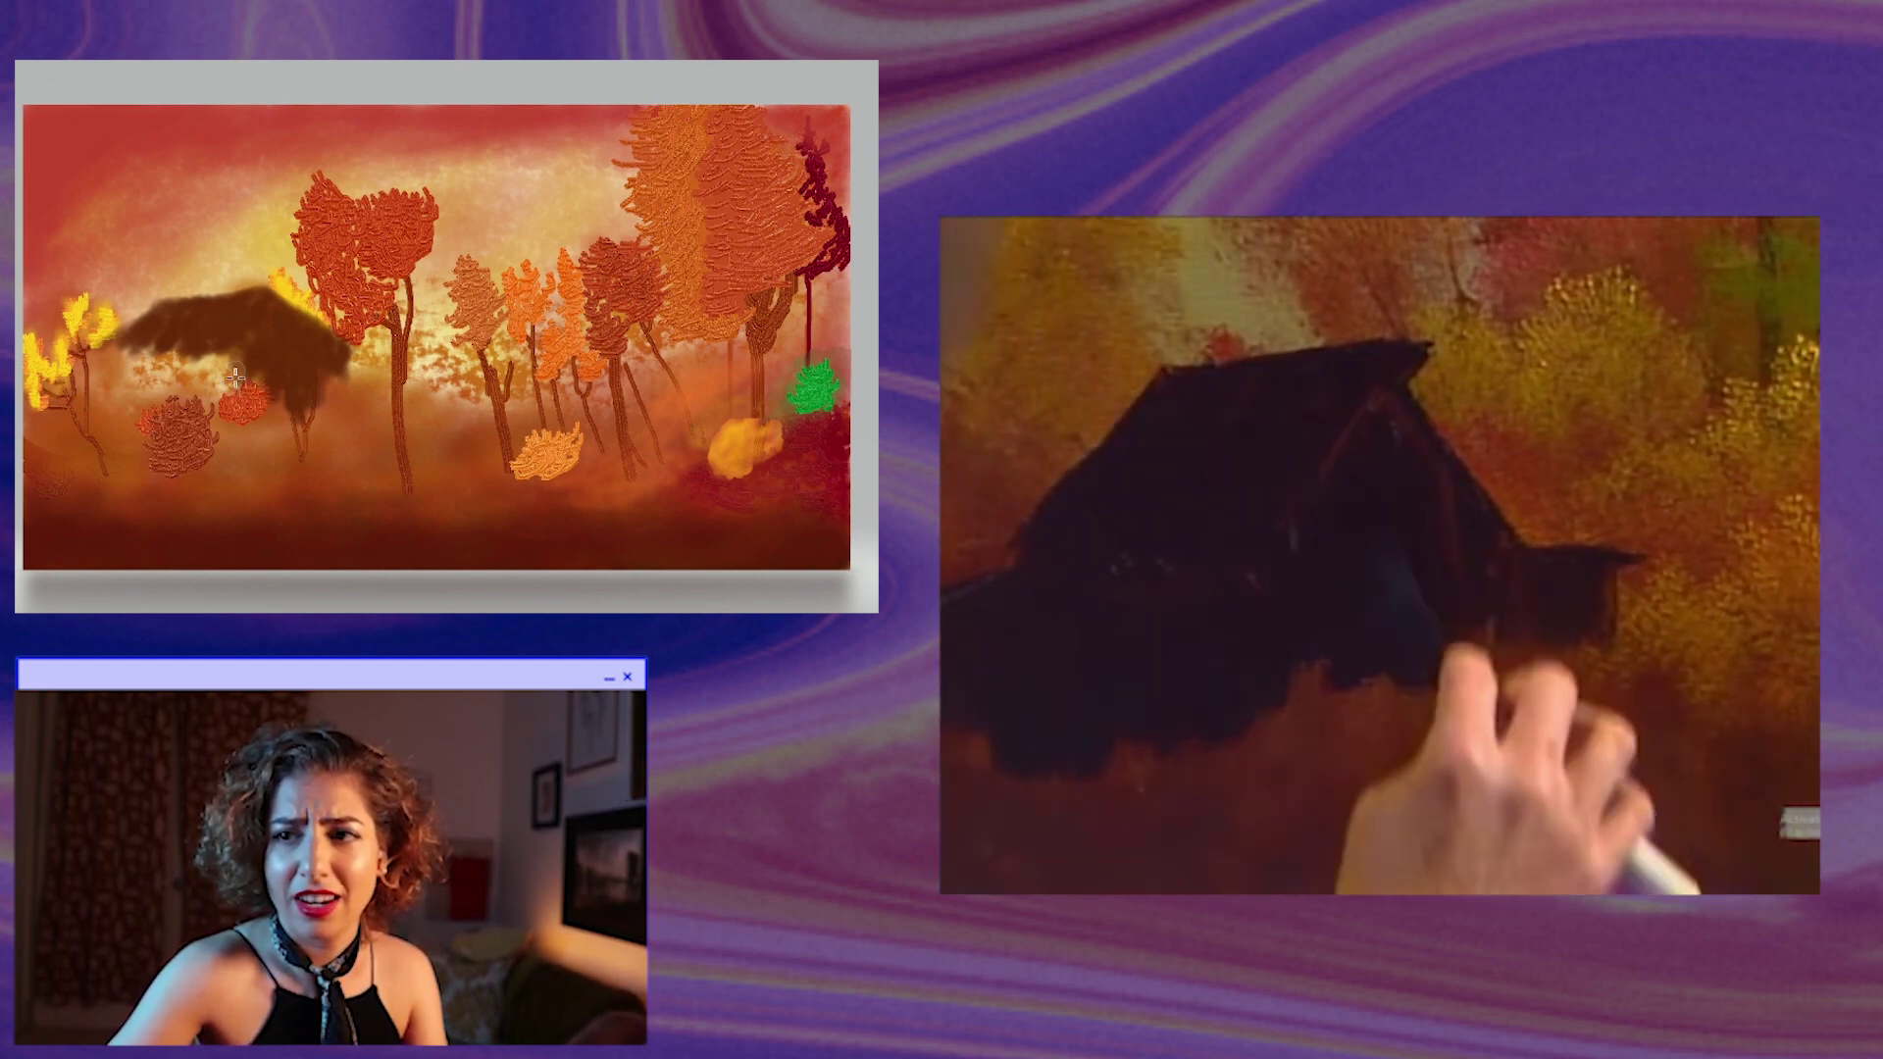
{"action": "left_click_drag", "start_coordinate": [245, 351], "coordinate": [257, 392]}
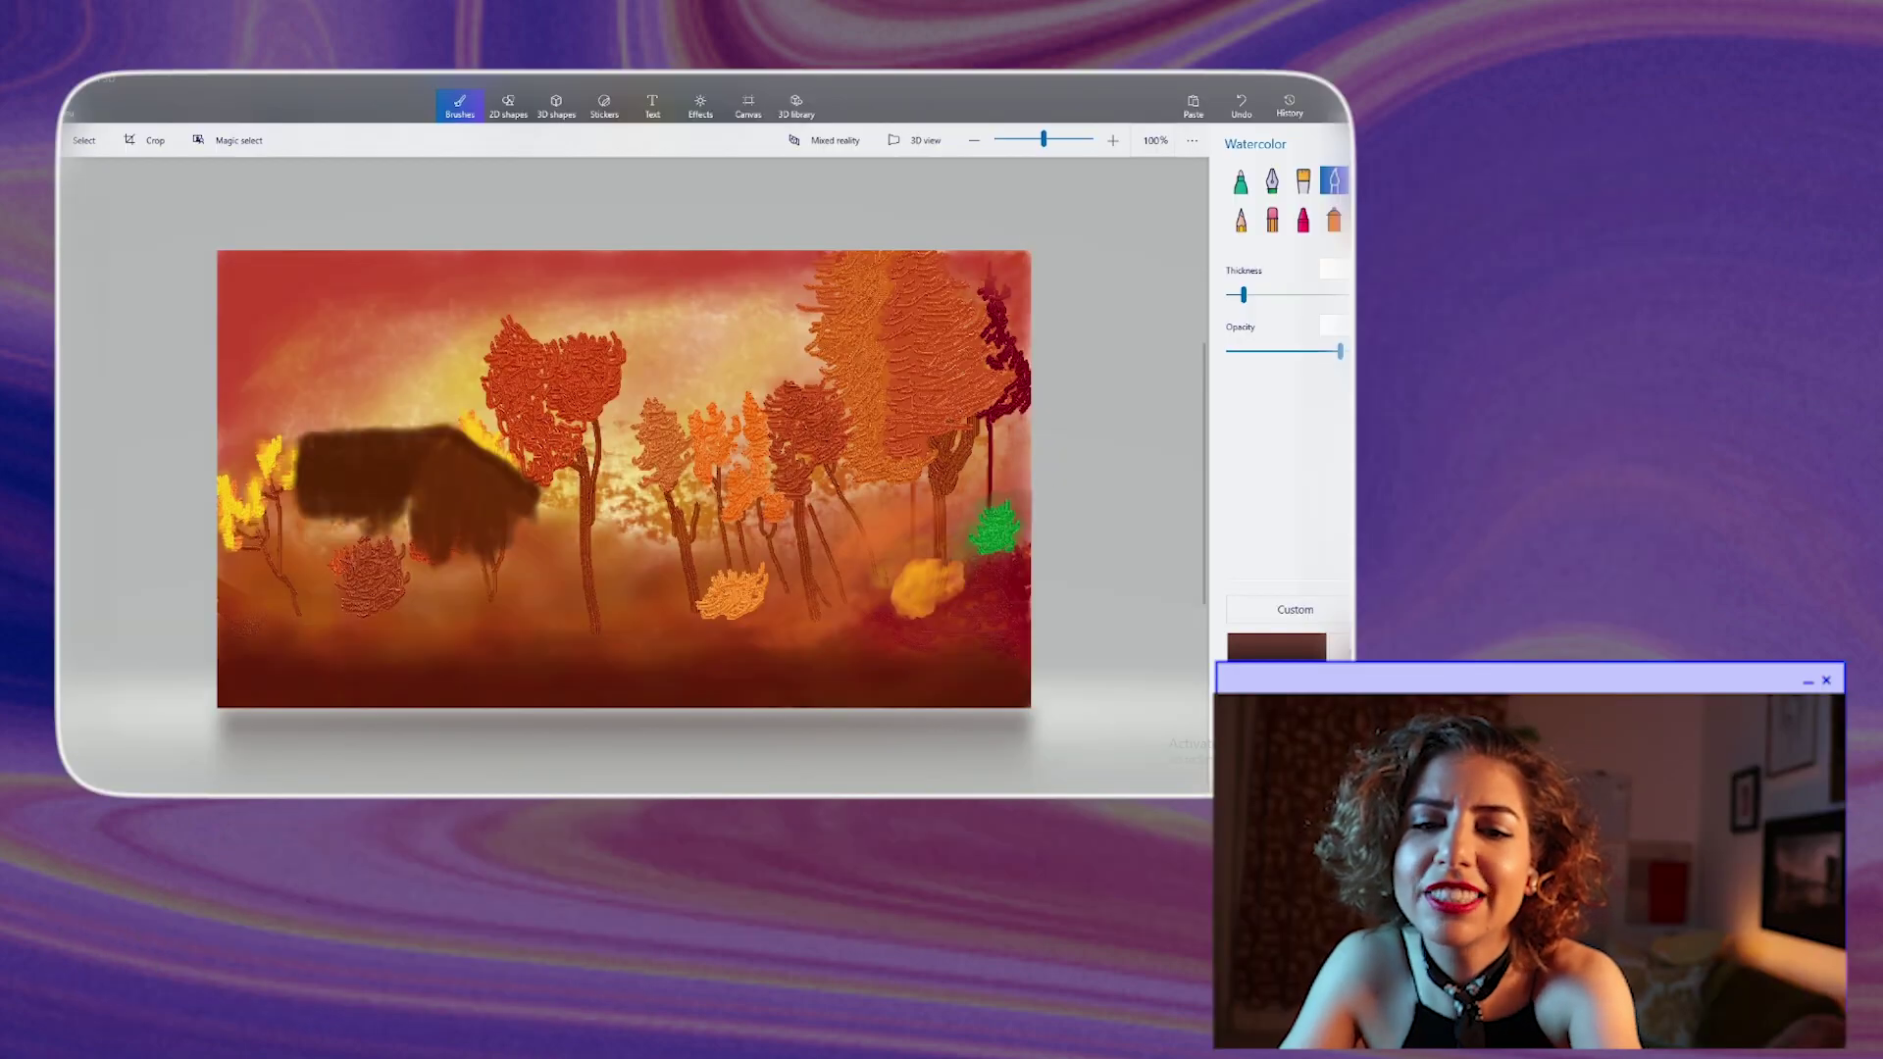
{"action": "left_click", "coordinate": [1310, 655]}
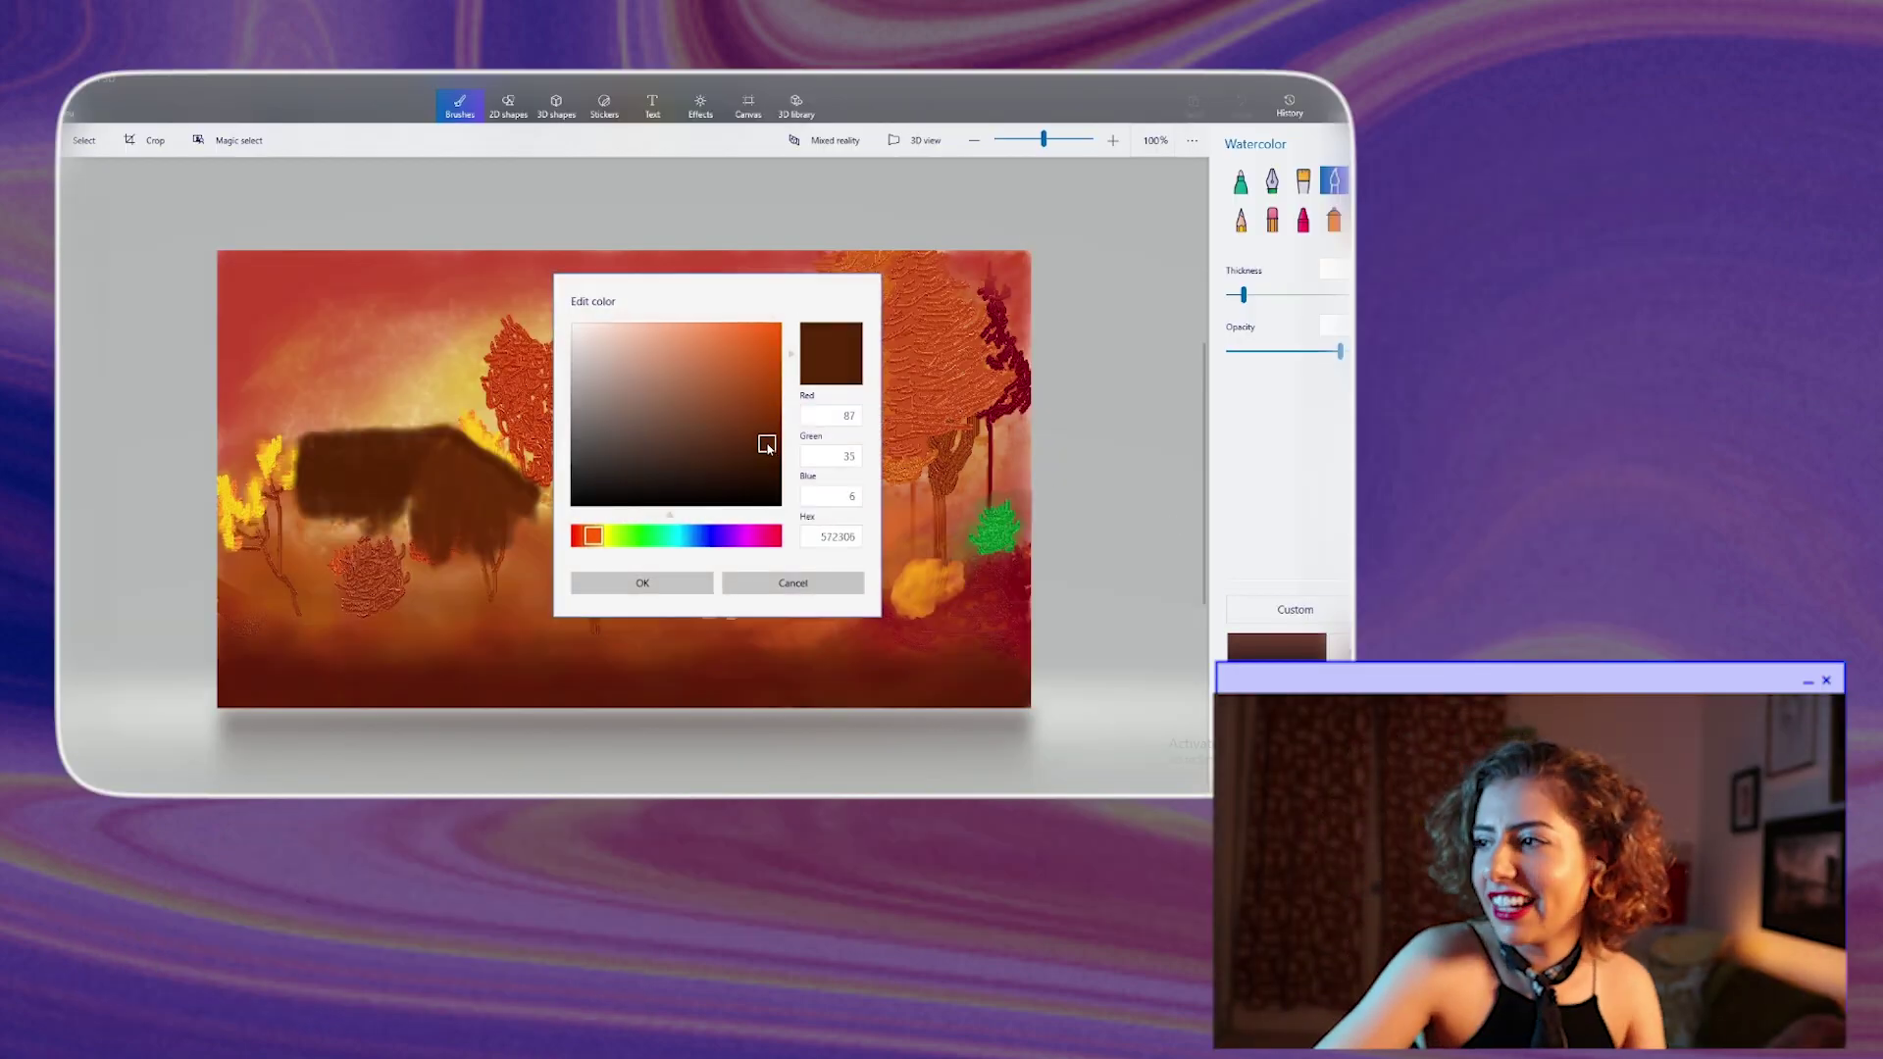
{"action": "left_click", "coordinate": [701, 583]}
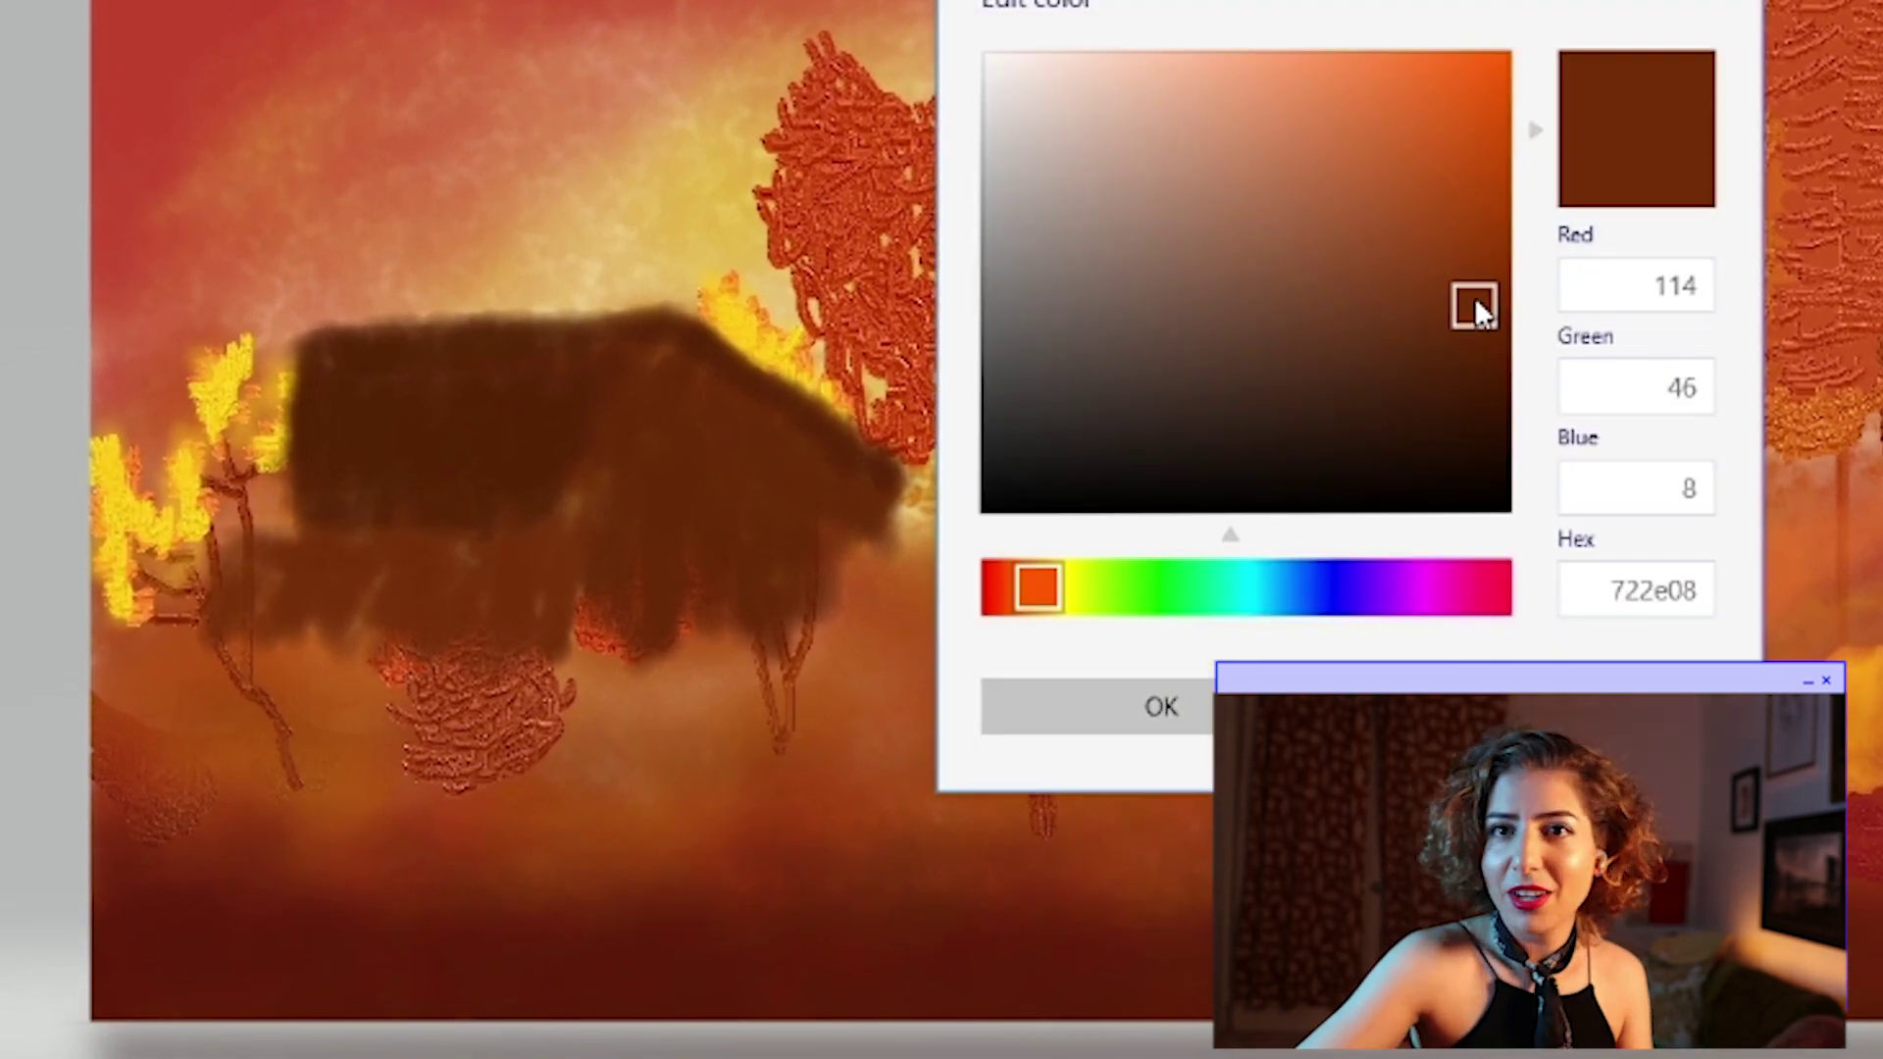
- Set the brush colour to a brown near hex 722e08 and paint the roof edge sloping down to the barn's side extension
{"action": "left_click_drag", "start_coordinate": [1474, 307], "coordinate": [1471, 317]}
{"action": "left_click", "coordinate": [1138, 706]}
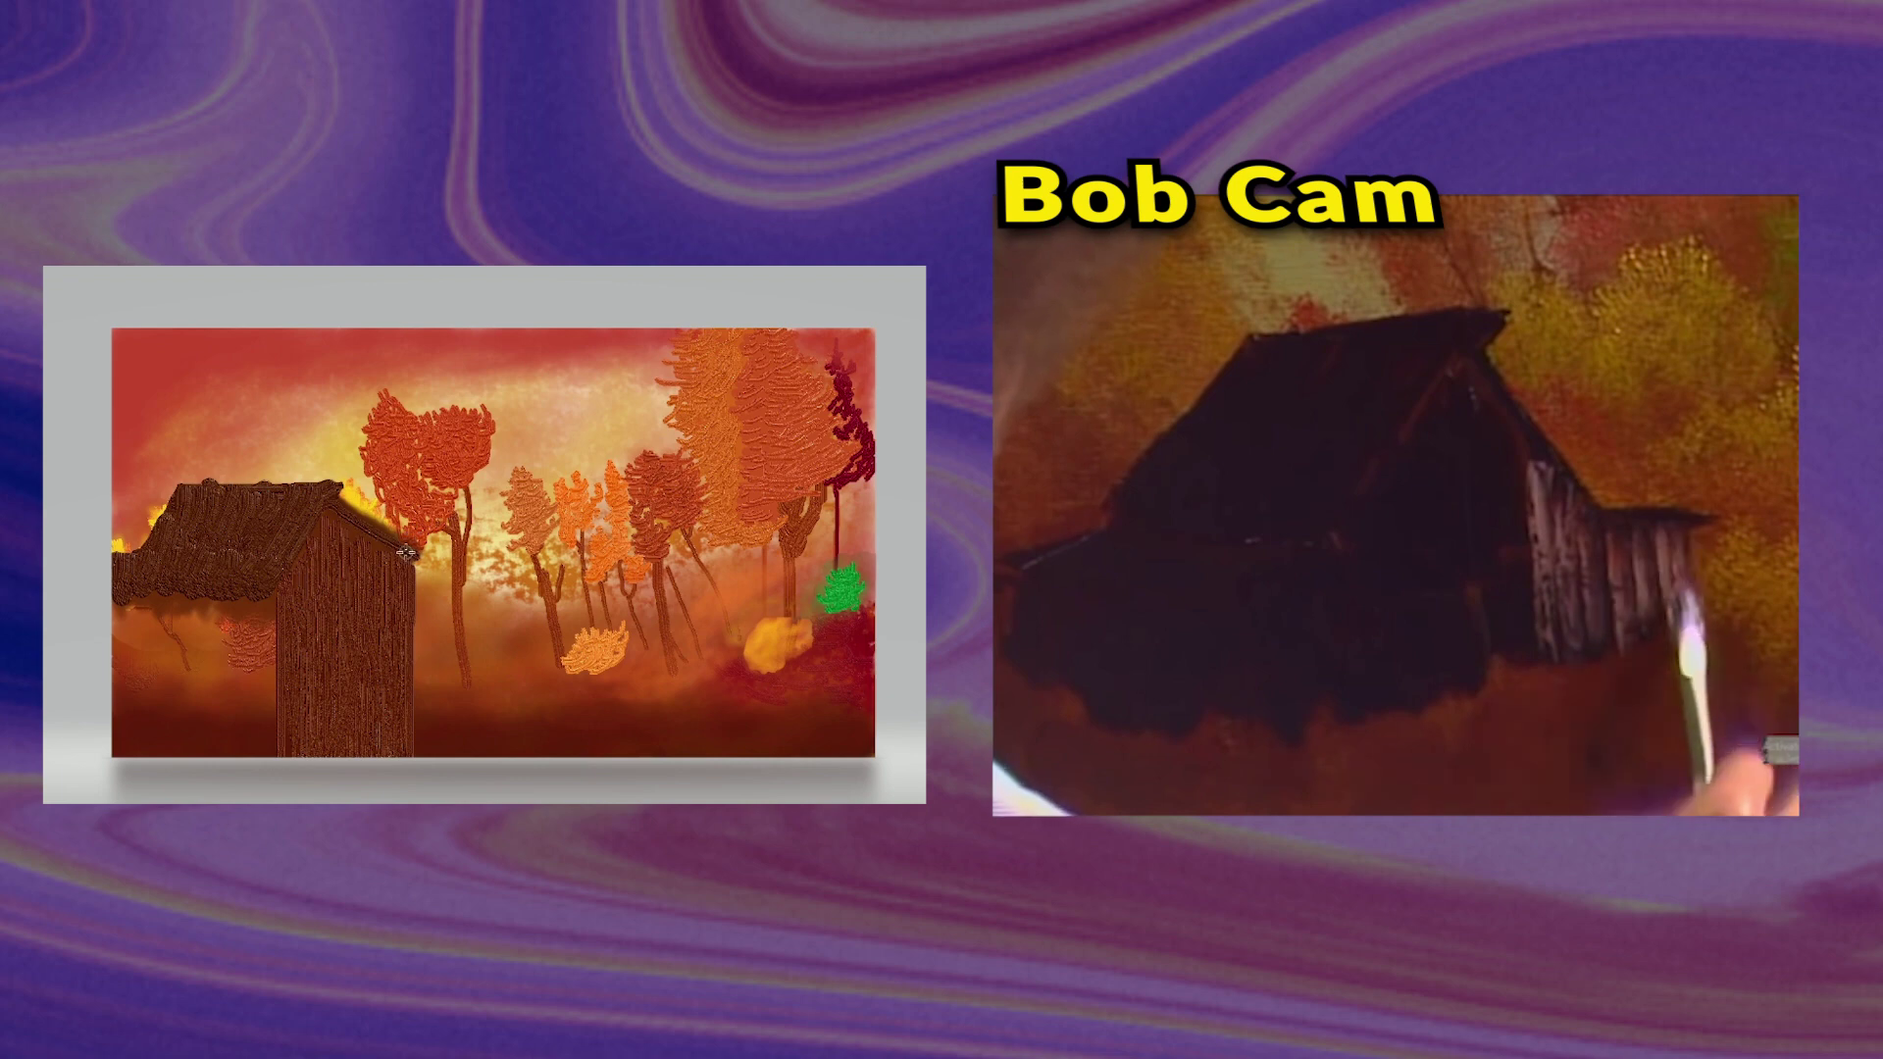
{"action": "mouse_move", "coordinate": [384, 537]}
{"action": "left_mouse_down"}
{"action": "mouse_move", "coordinate": [475, 588]}
{"action": "mouse_move", "coordinate": [530, 589]}
{"action": "left_mouse_up"}
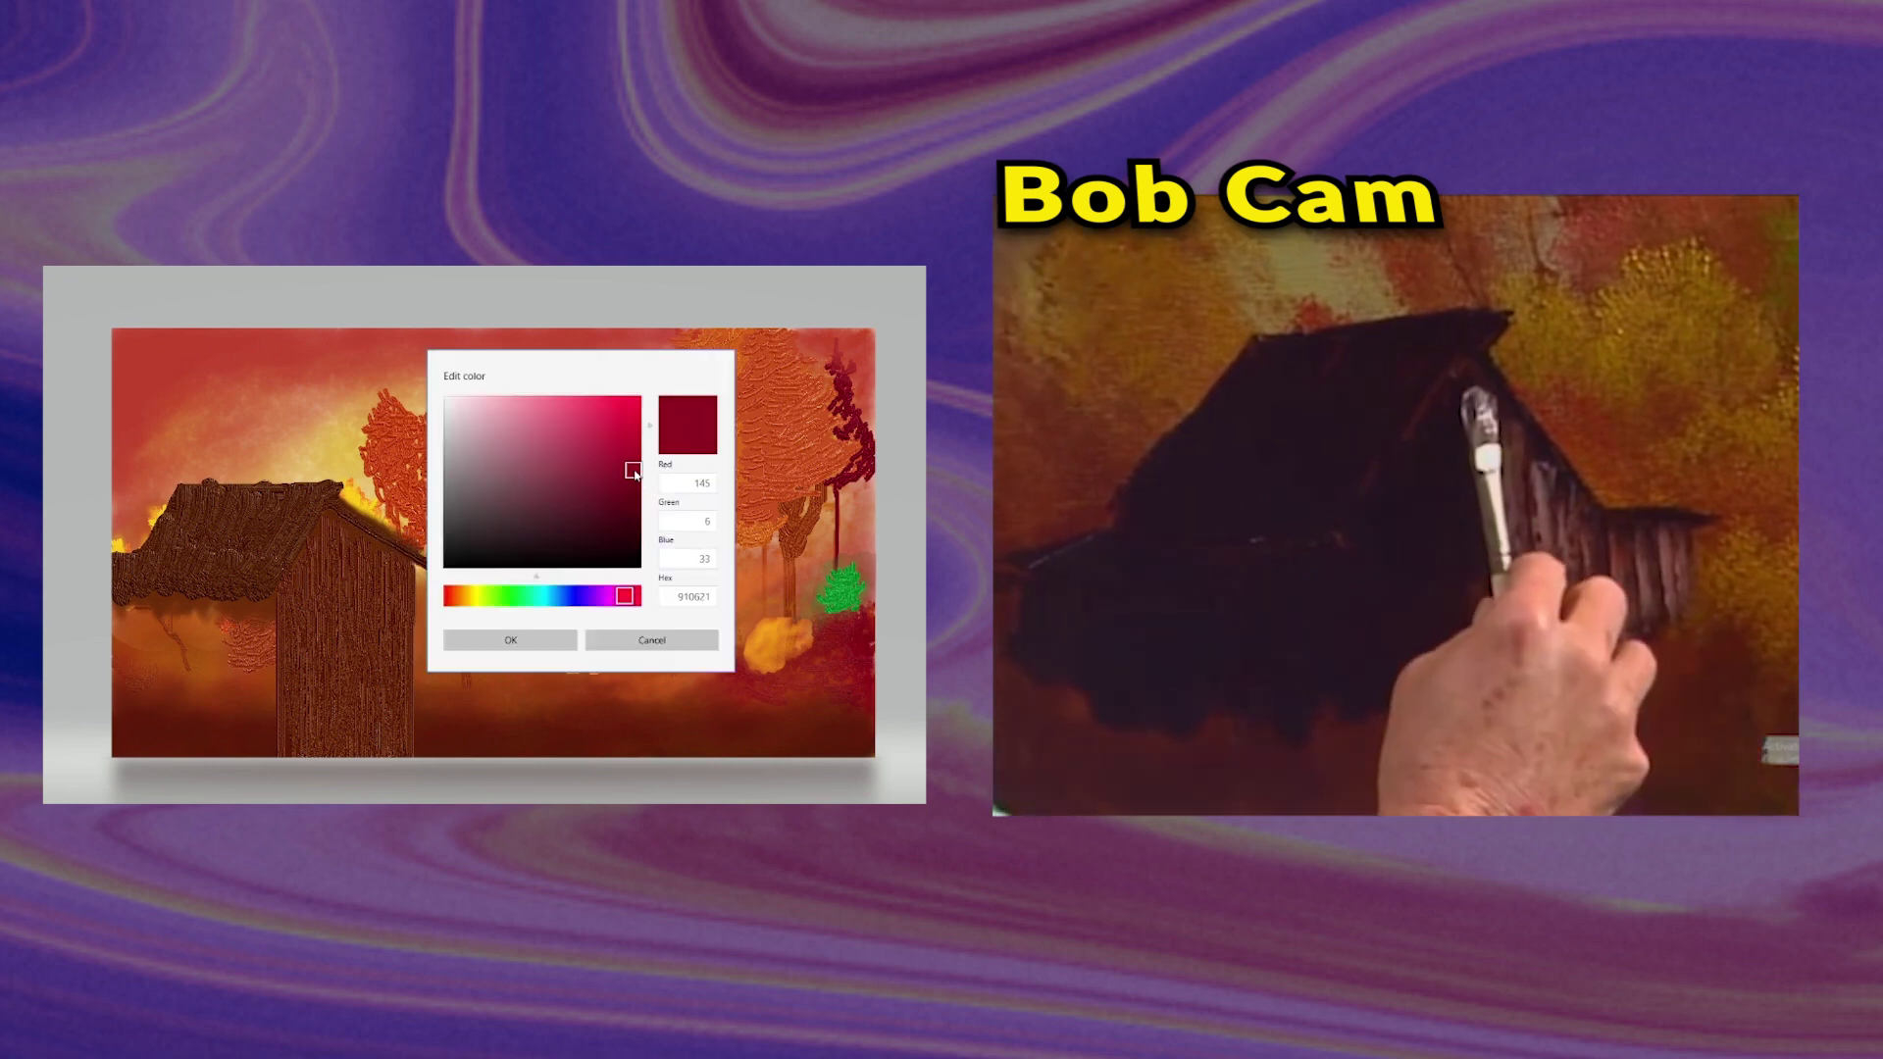
- Mix a new crimson-hued brush colour for the barn's planks
{"action": "left_click", "coordinate": [563, 394]}
{"action": "left_click", "coordinate": [509, 639]}
- Try vertical plank strokes on the barn's front wall and undo them
{"action": "mouse_move", "coordinate": [327, 571]}
{"action": "left_mouse_down"}
{"action": "mouse_move", "coordinate": [332, 660]}
{"action": "mouse_move", "coordinate": [289, 755]}
{"action": "left_mouse_up"}
{"action": "key", "text": "ctrl+z"}
{"action": "left_click_drag", "start_coordinate": [300, 673], "coordinate": [299, 755]}
{"action": "left_click_drag", "start_coordinate": [300, 596], "coordinate": [305, 733]}
{"action": "key", "text": "ctrl+z"}
{"action": "key", "text": "ctrl+z"}
{"action": "key", "text": "ctrl+z"}
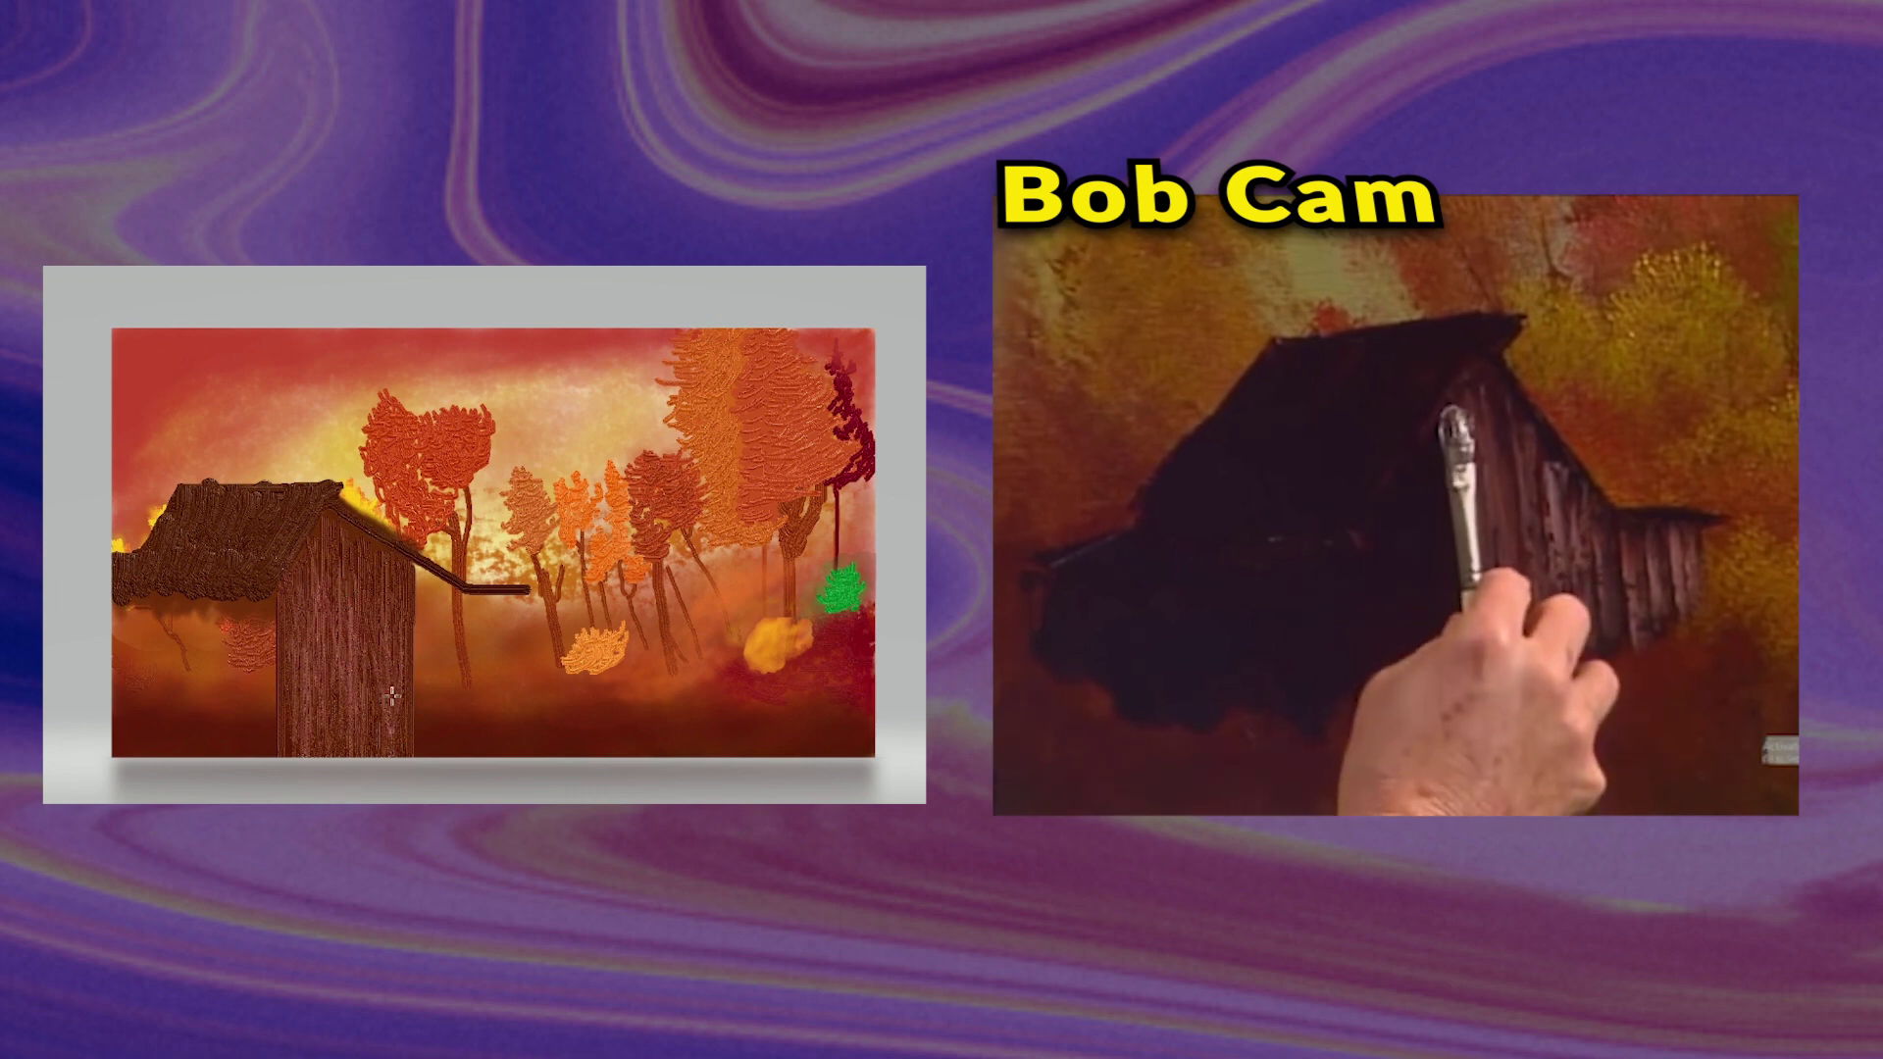
- Paint vertical plank strokes down the barn's front wall and beneath the roof edge of its side extension
{"action": "left_click_drag", "start_coordinate": [392, 567], "coordinate": [392, 750]}
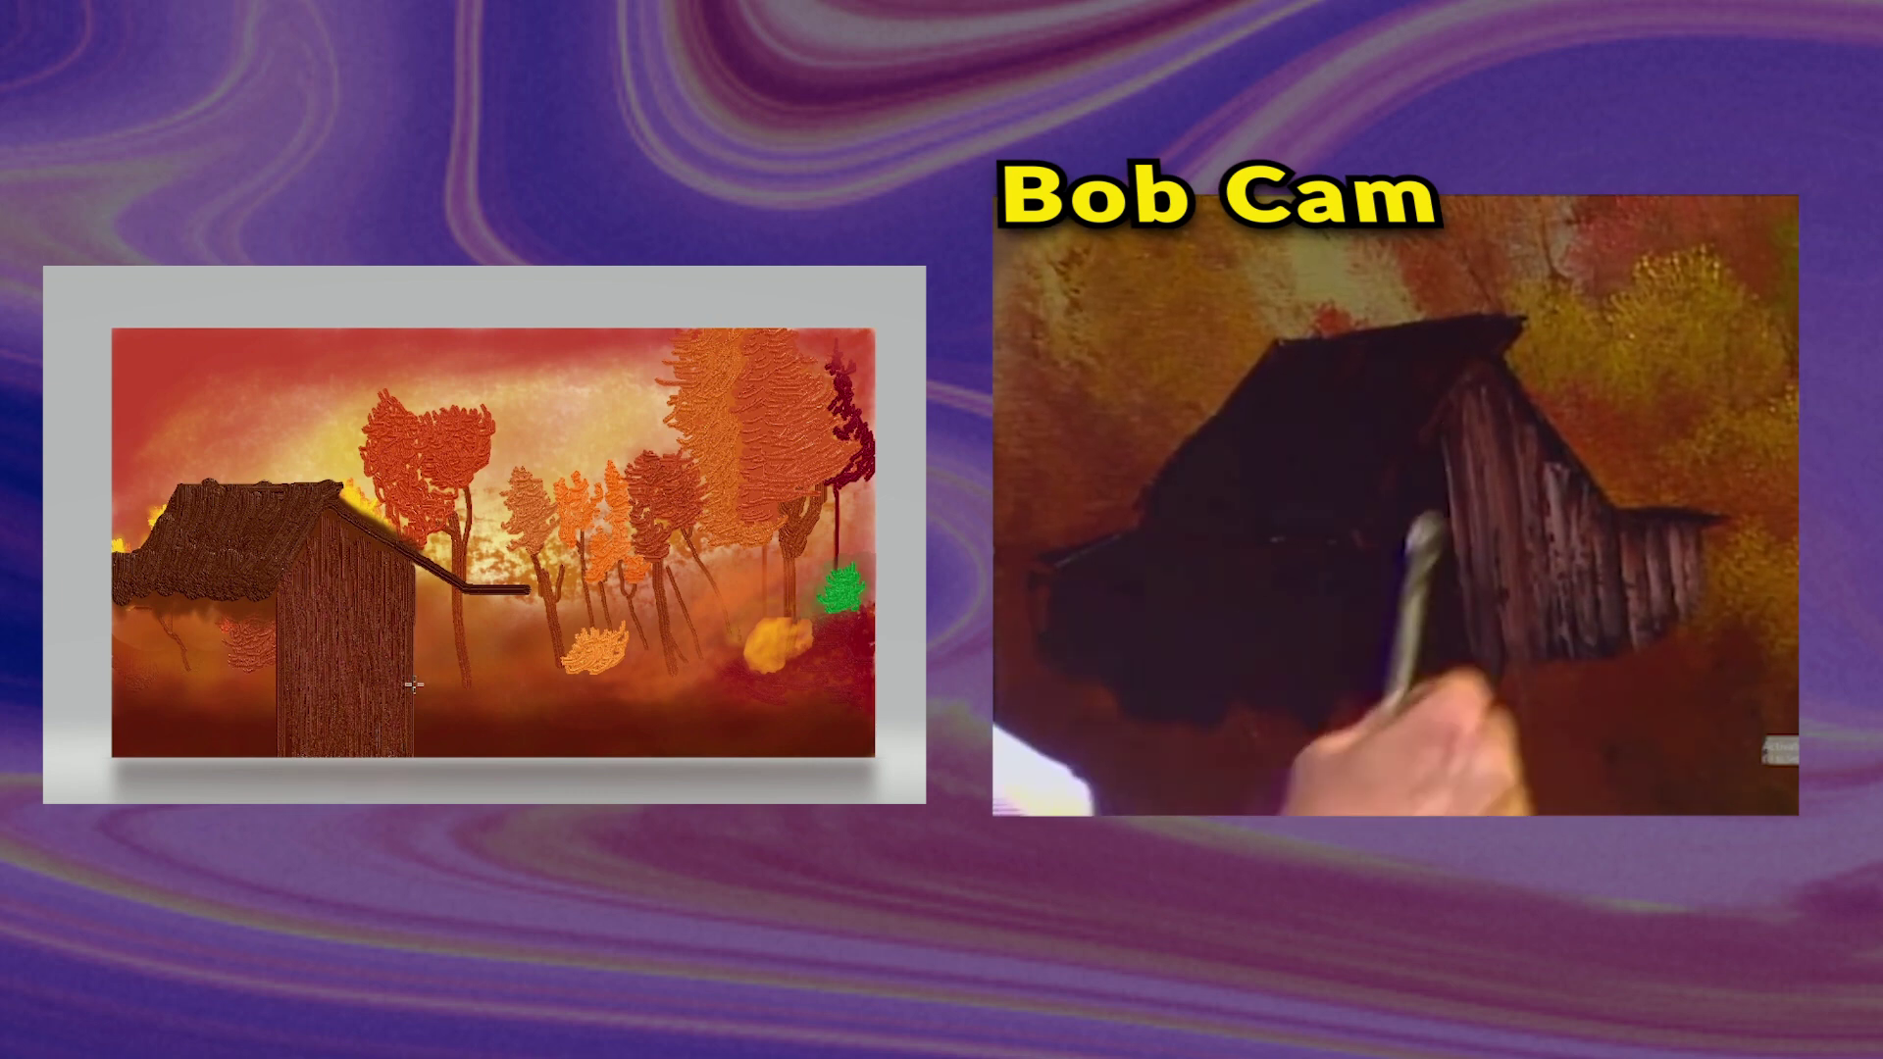
{"action": "left_click_drag", "start_coordinate": [338, 549], "coordinate": [338, 750]}
{"action": "mouse_move", "coordinate": [464, 603]}
{"action": "left_mouse_down"}
{"action": "mouse_move", "coordinate": [419, 635]}
{"action": "mouse_move", "coordinate": [464, 711]}
{"action": "left_mouse_up"}
{"action": "mouse_move", "coordinate": [447, 591]}
{"action": "left_mouse_down"}
{"action": "mouse_move", "coordinate": [418, 635]}
{"action": "mouse_move", "coordinate": [447, 719]}
{"action": "left_mouse_up"}
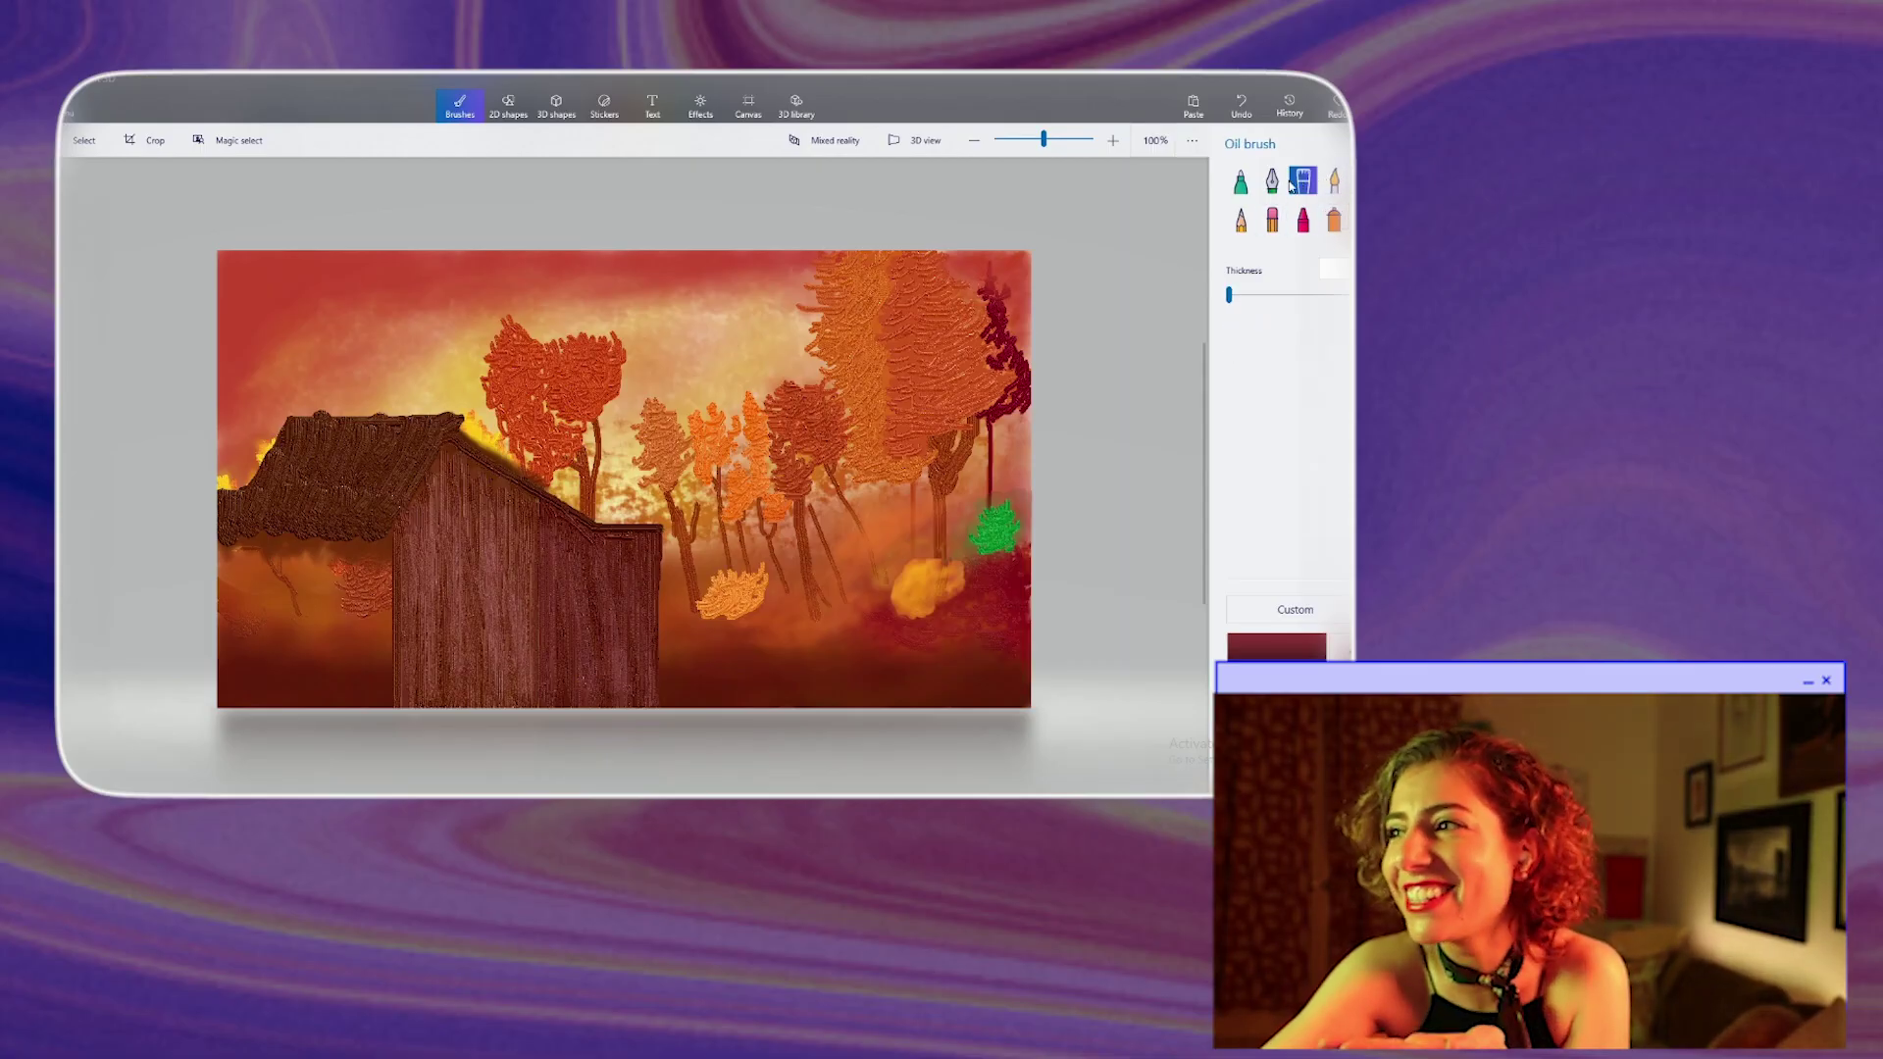
- Set the oil brush colour to dark maroon, first hex 5e0013 and finally the darker hex 4b0412
{"action": "left_click", "coordinate": [1276, 647]}
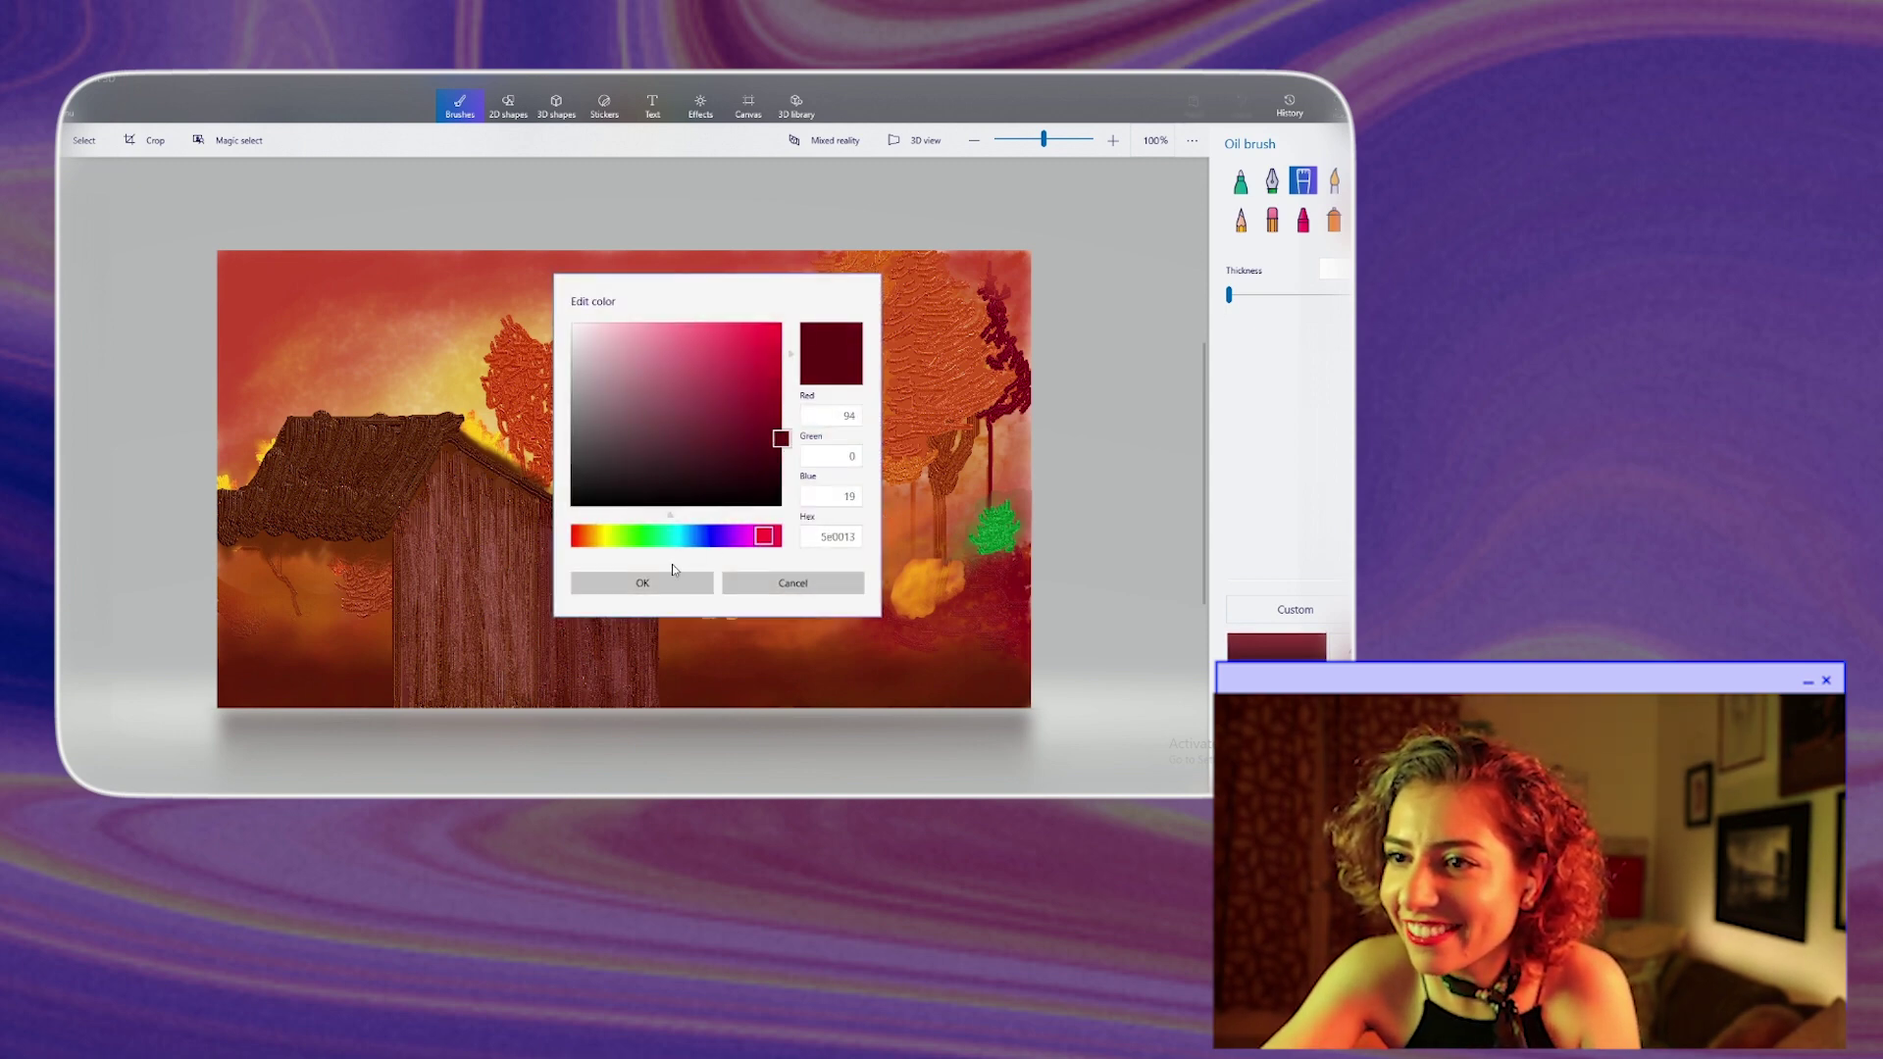
{"action": "left_click", "coordinate": [671, 580]}
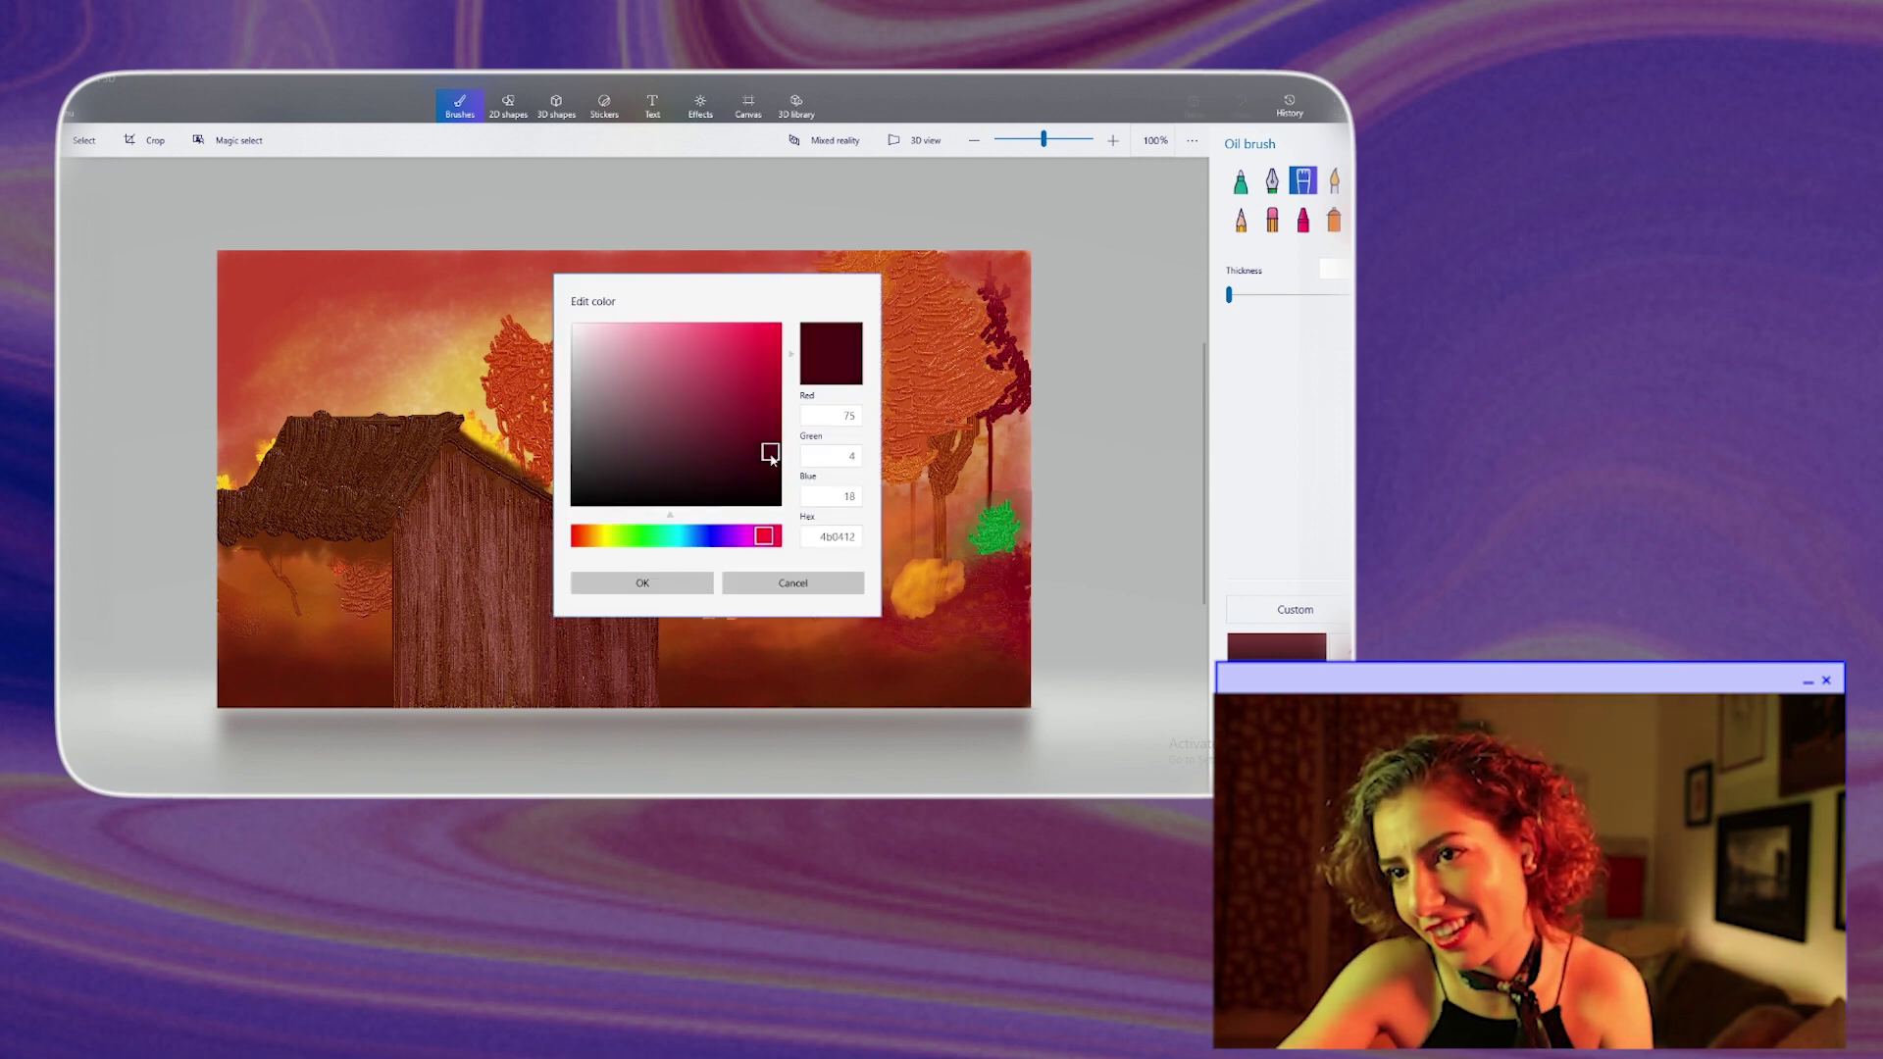
{"action": "left_click", "coordinate": [703, 585]}
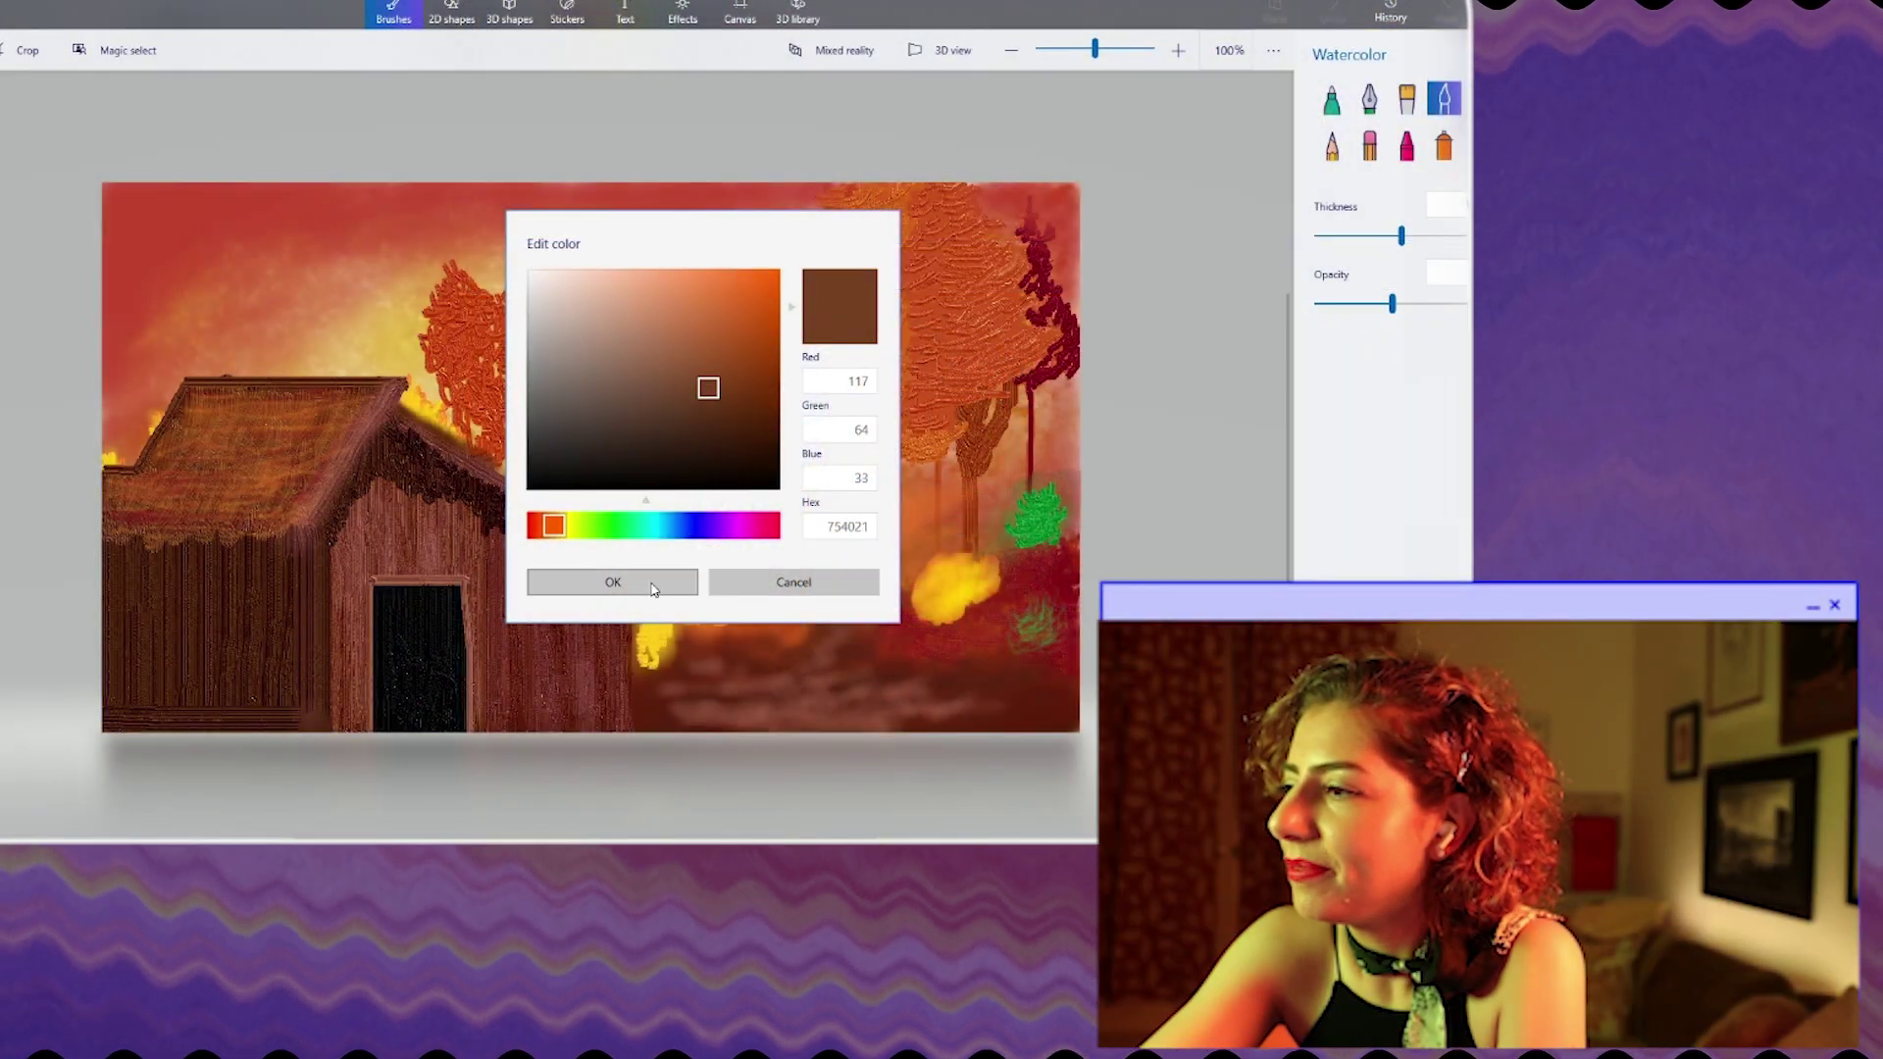
- Darken the watercolor brush colour to brown hex 593019
{"action": "left_click_drag", "start_coordinate": [698, 389], "coordinate": [706, 416]}
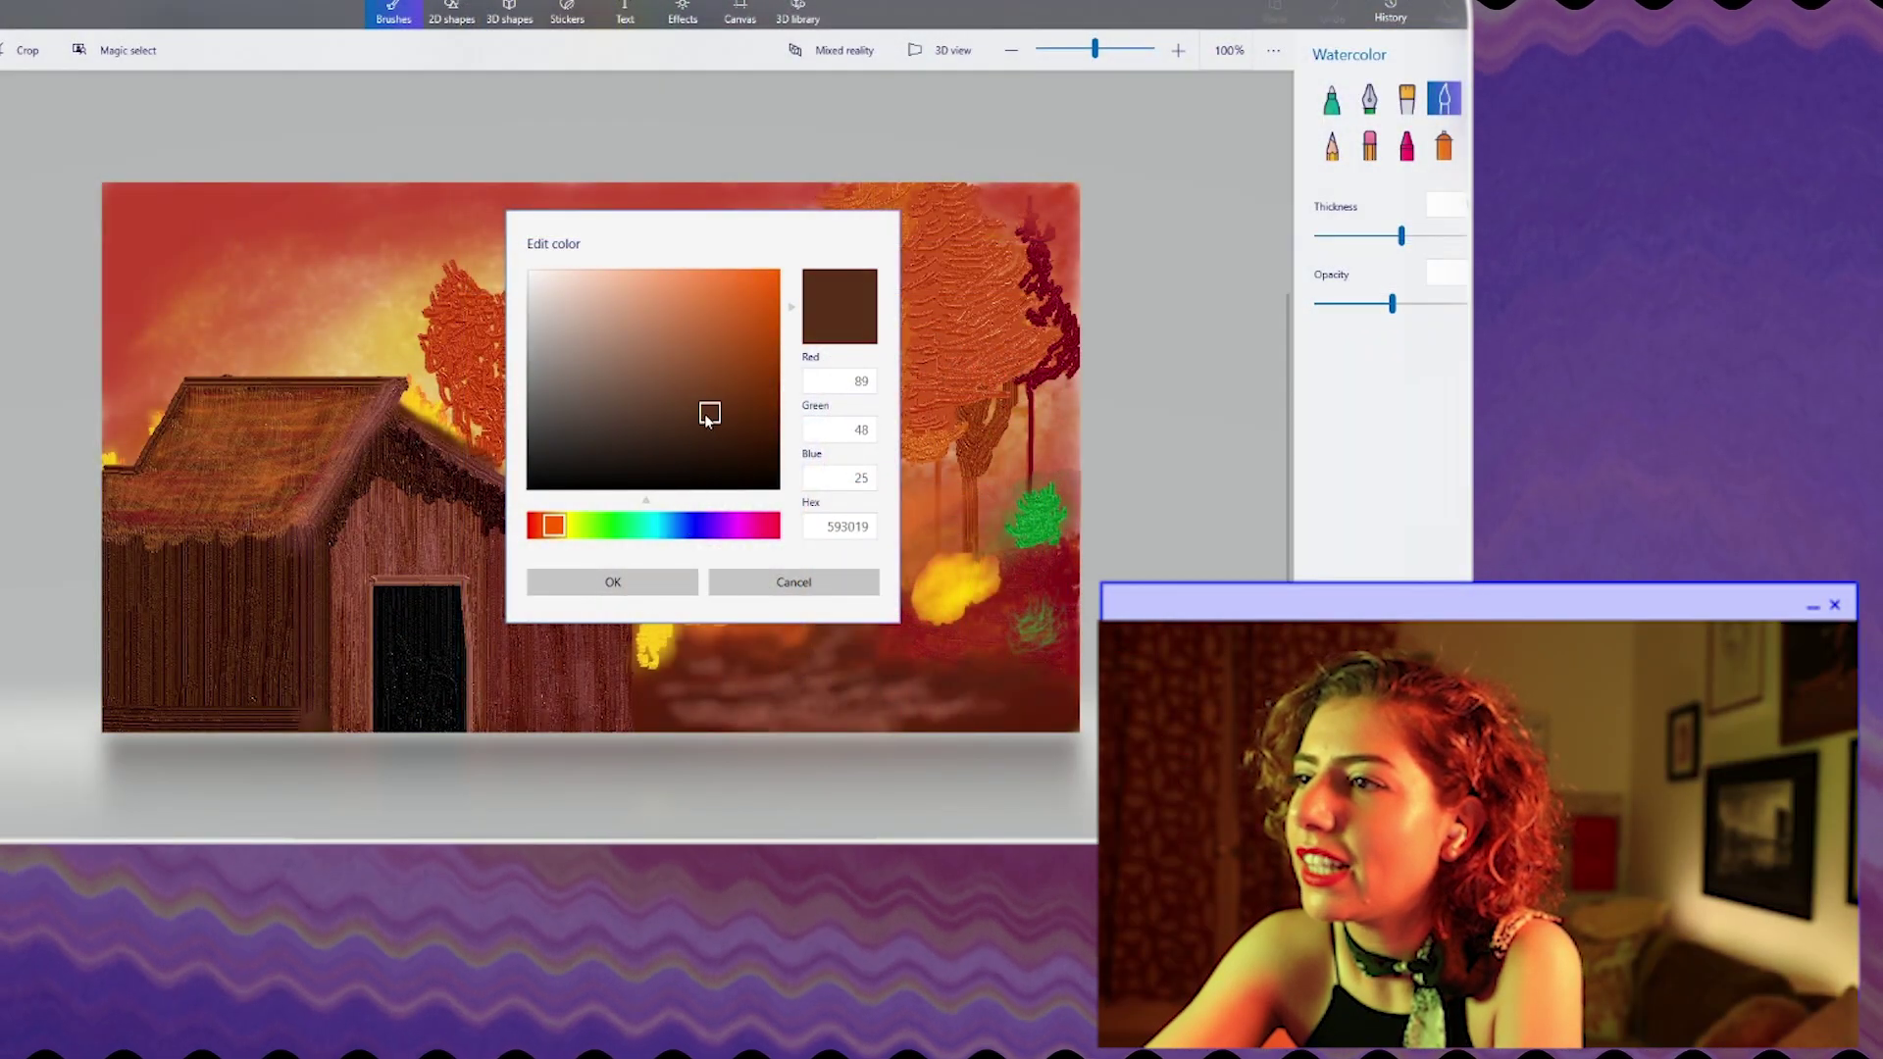
{"action": "left_click", "coordinate": [648, 584]}
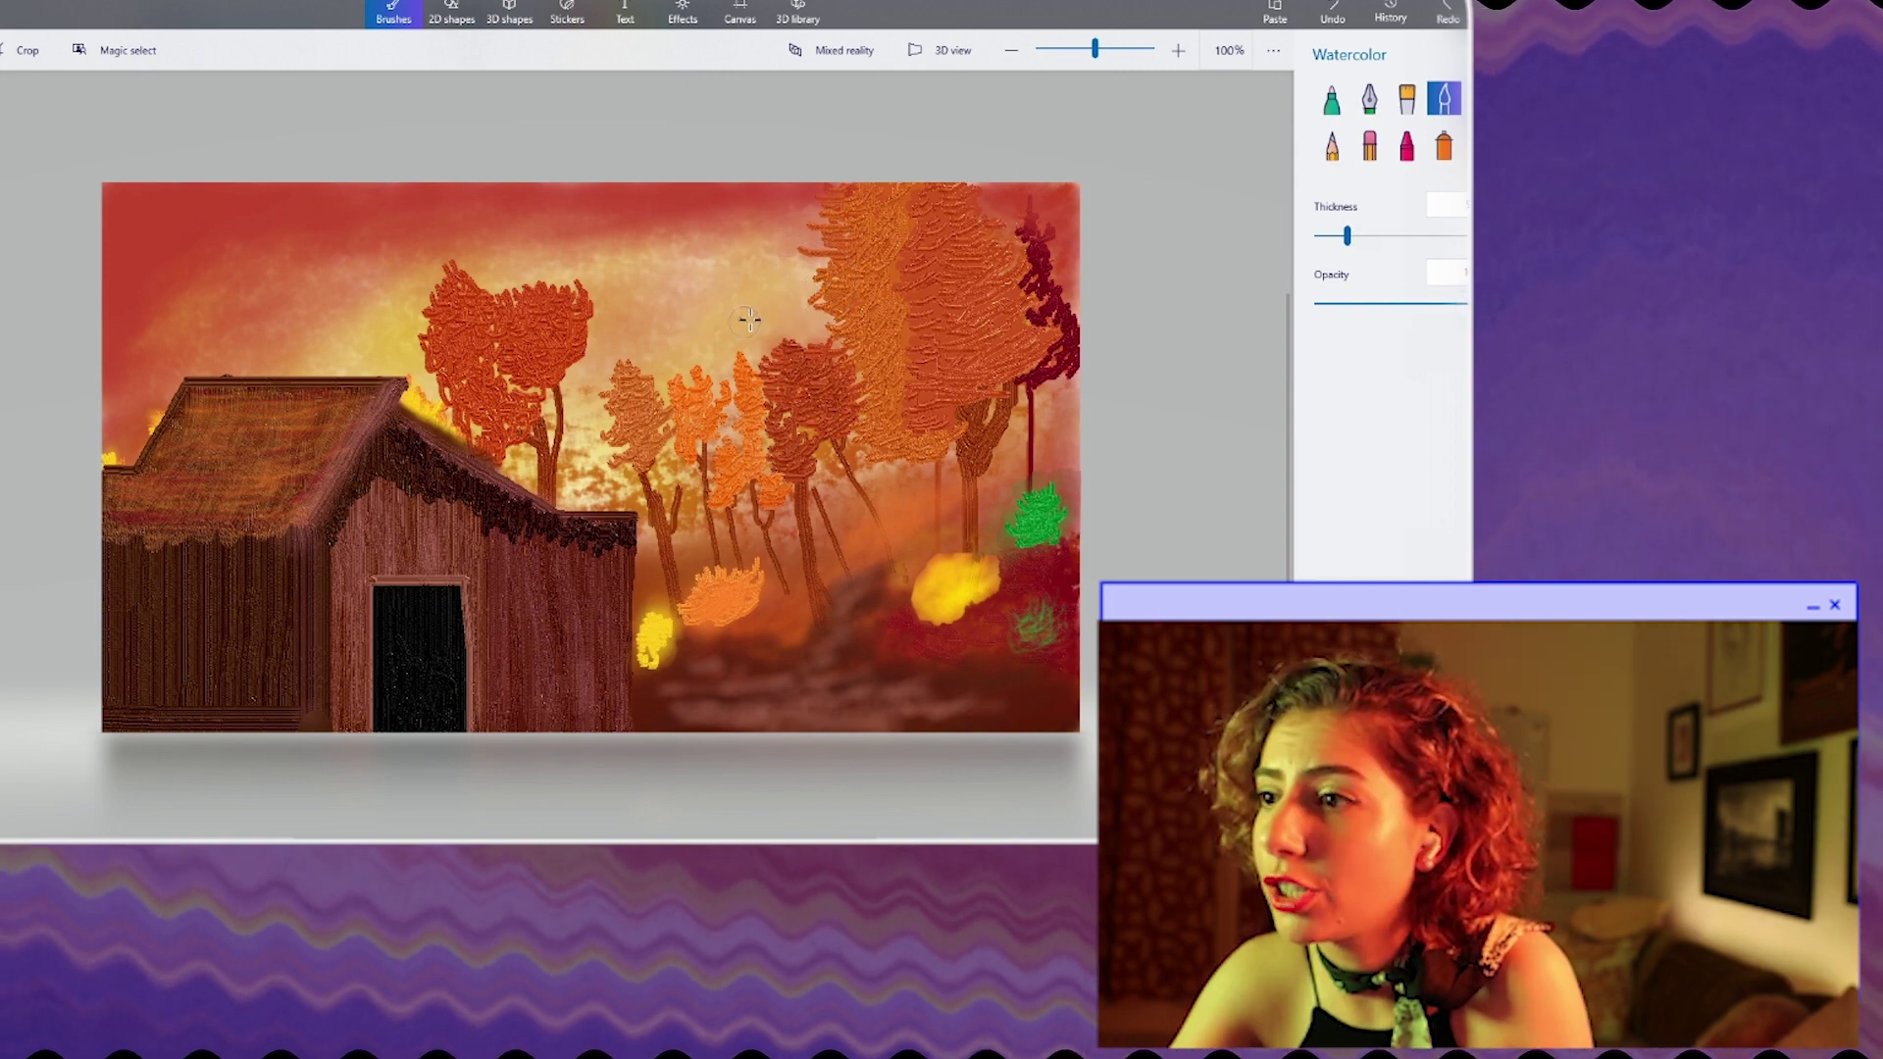
- Try painting a tall trunk through the small orange trees beside the barn, and undo the last stroke
{"action": "left_click_drag", "start_coordinate": [748, 318], "coordinate": [762, 598]}
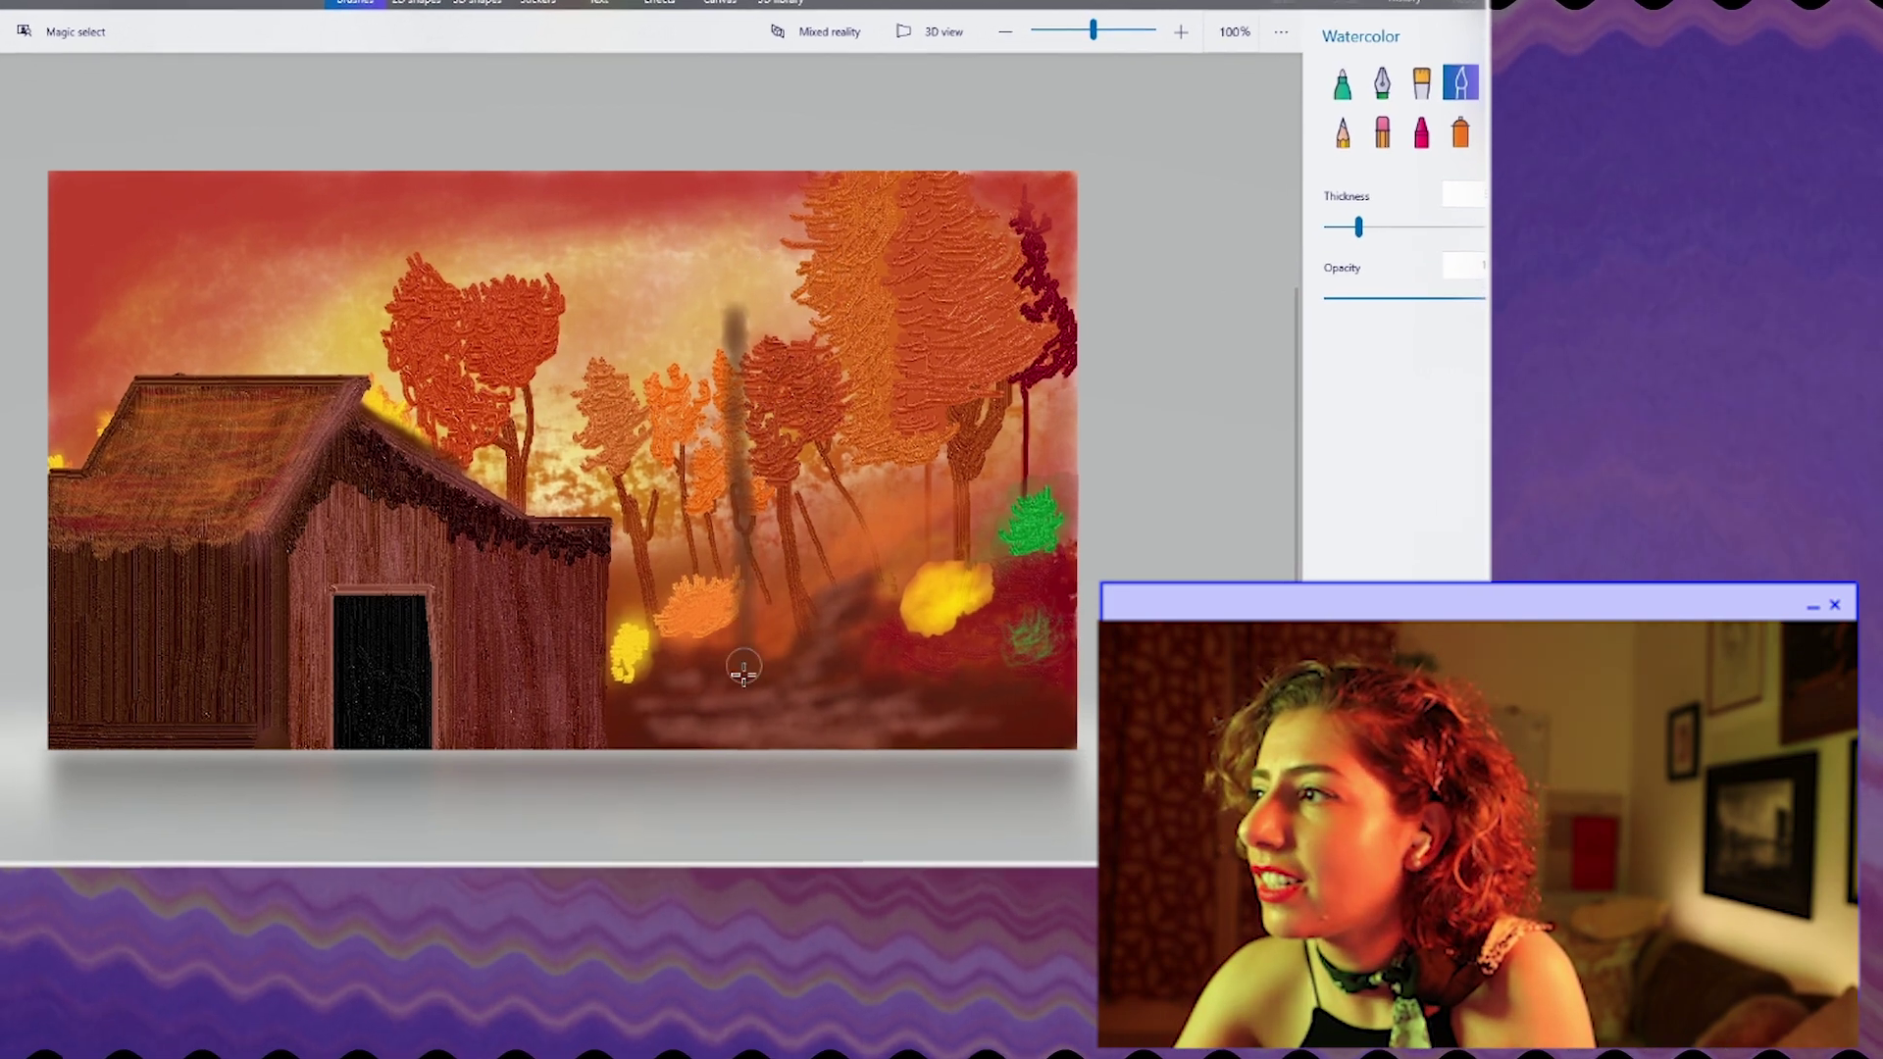
{"action": "left_click_drag", "start_coordinate": [743, 674], "coordinate": [741, 734]}
{"action": "key", "text": "ctrl+z"}
- Paint a tall dark trunk in front of the reddish-brown tree and extend a light highlight down its length
{"action": "mouse_move", "coordinate": [801, 319]}
{"action": "left_mouse_down"}
{"action": "mouse_move", "coordinate": [804, 398]}
{"action": "mouse_move", "coordinate": [693, 539]}
{"action": "mouse_move", "coordinate": [681, 898]}
{"action": "left_mouse_up"}
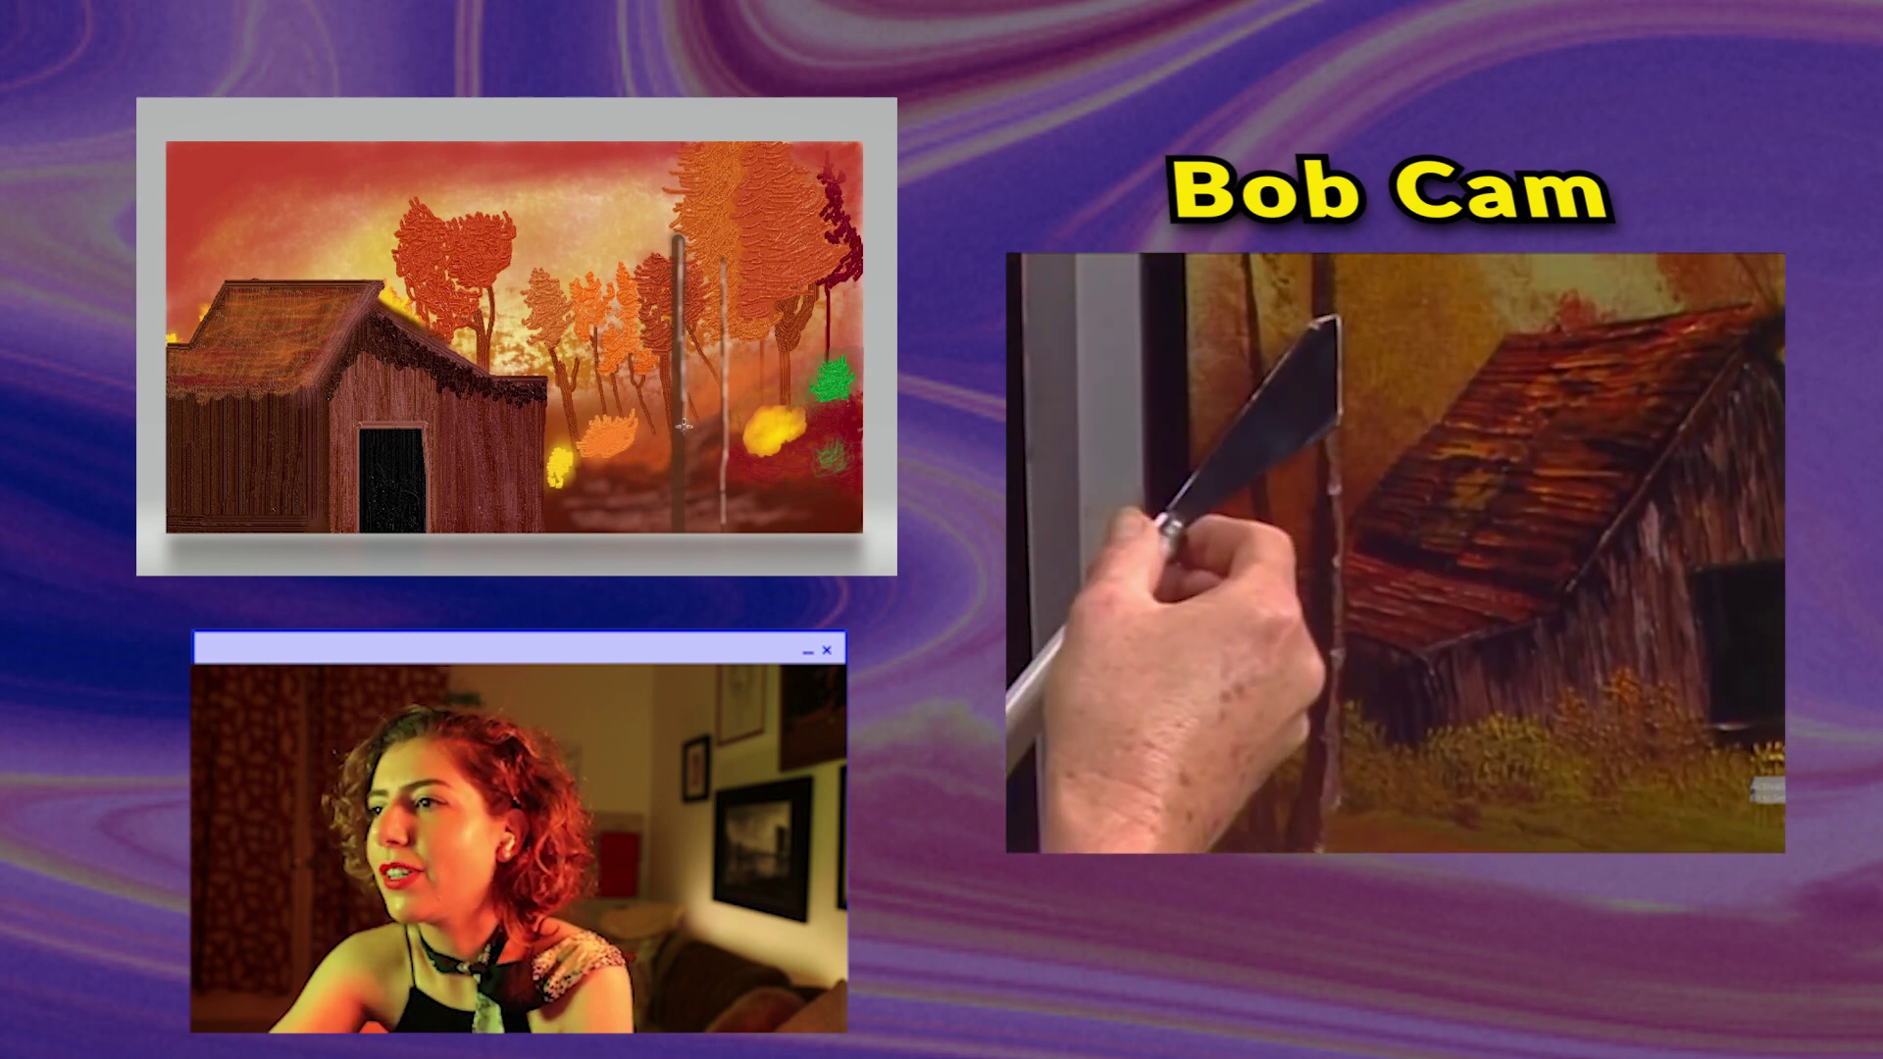
{"action": "left_click_drag", "start_coordinate": [684, 461], "coordinate": [683, 539]}
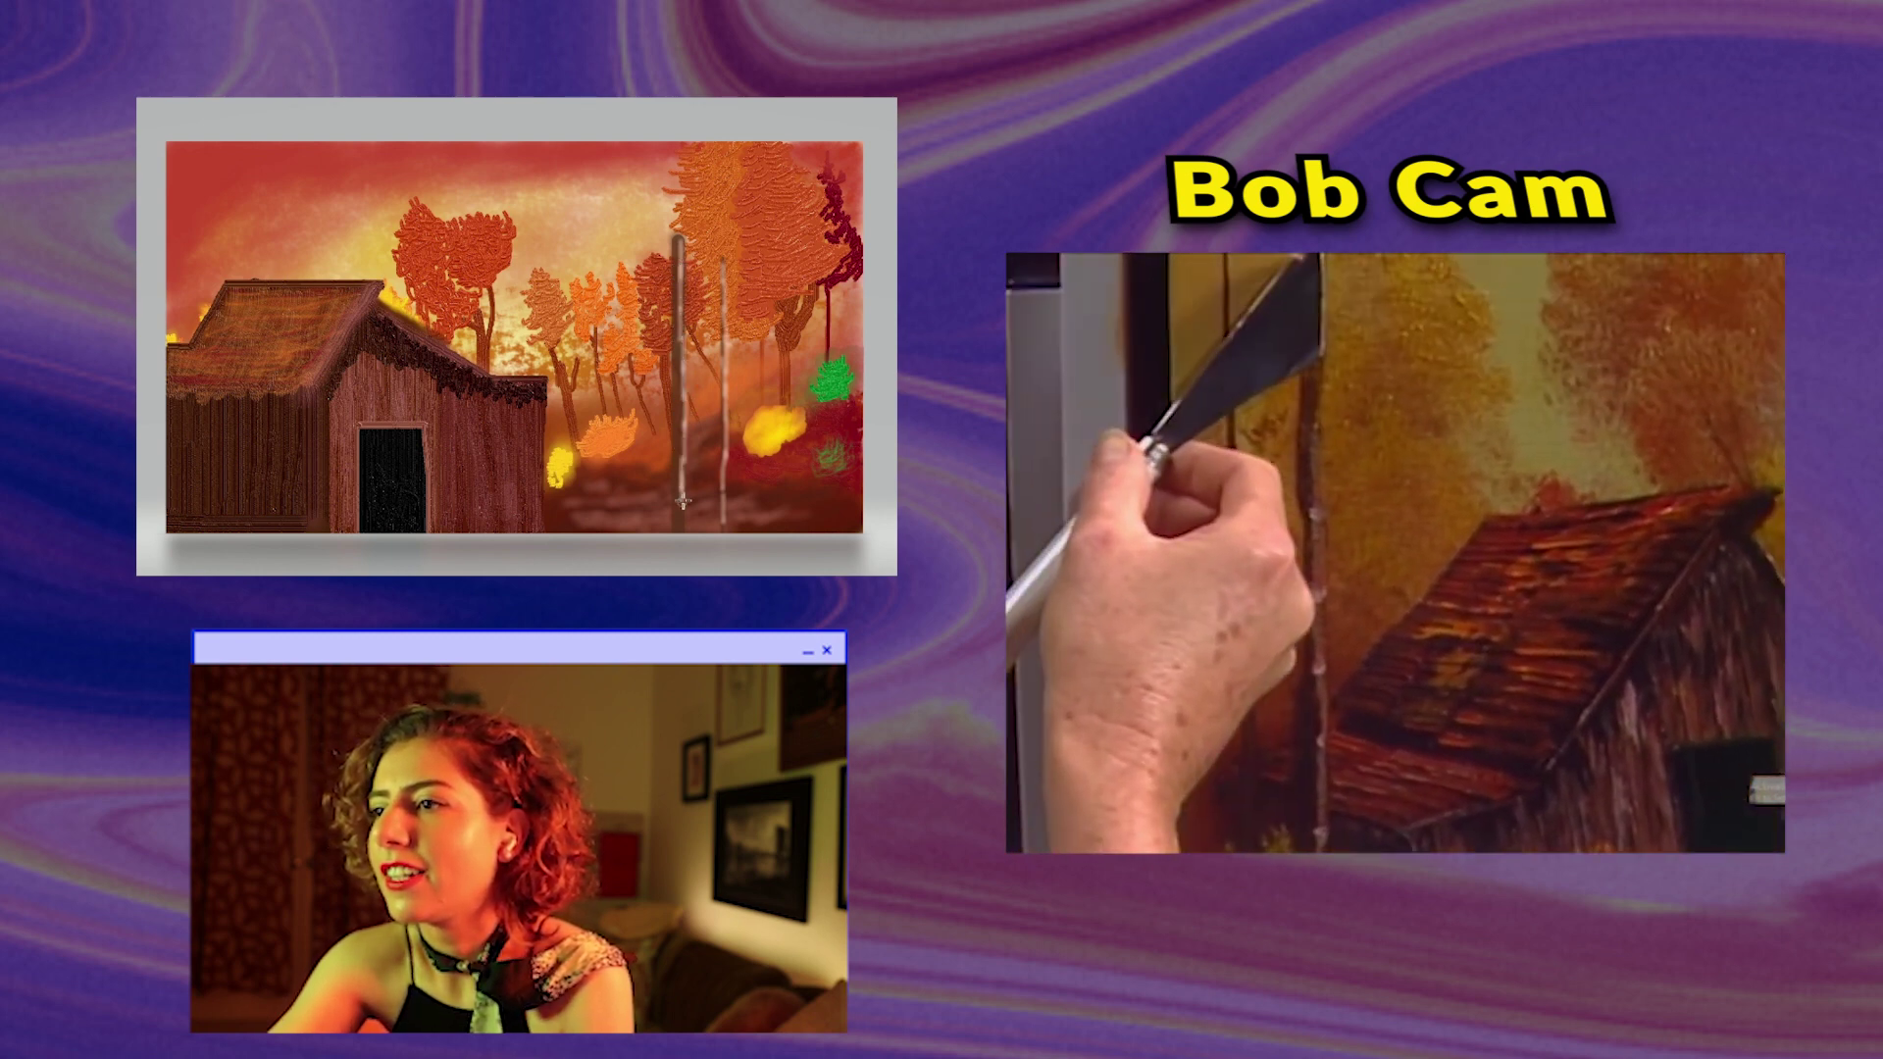